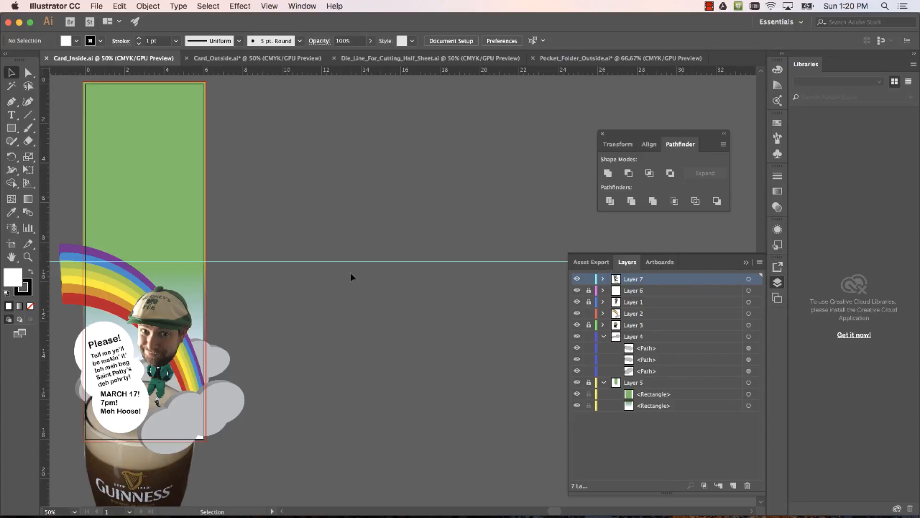
Examine the card's outside and inside artwork, looking closely at the inside rainbow, head and text around the fold guide
click(214, 58)
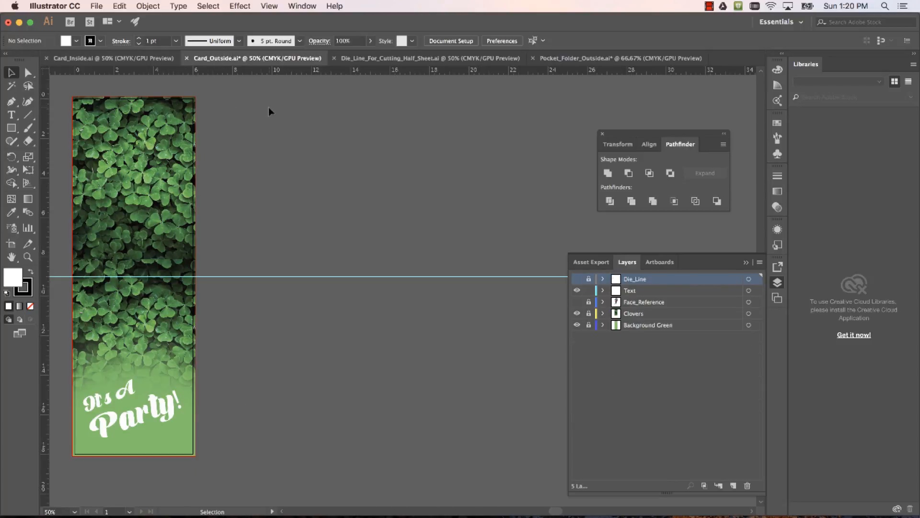
click(141, 60)
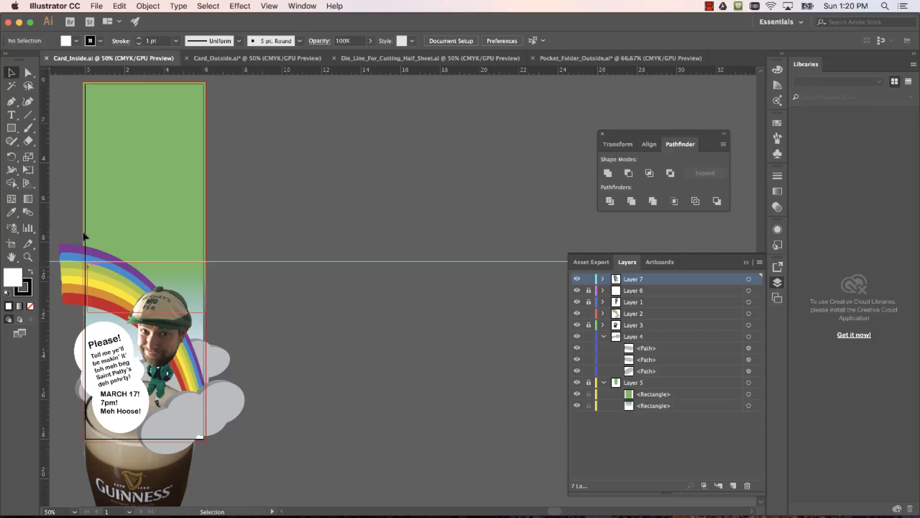
scroll(105, 364, down, 2)
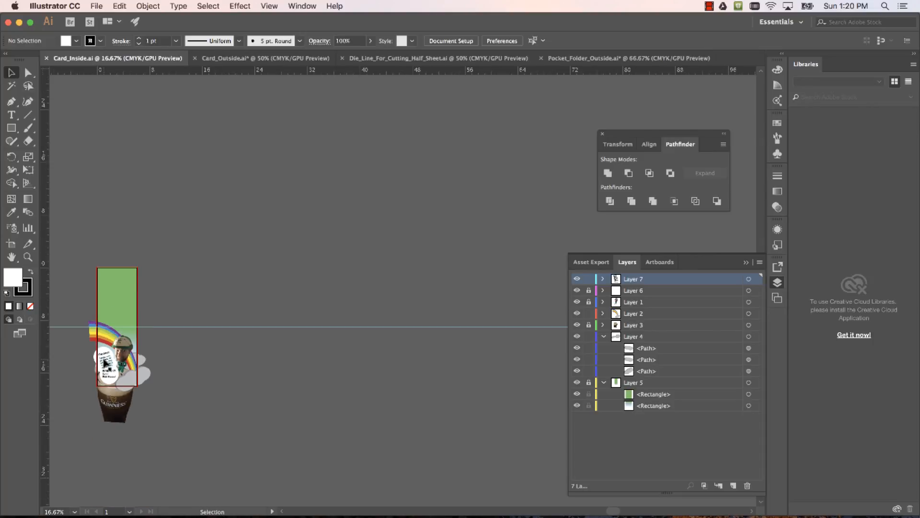
scroll(104, 364, up, 5)
scroll(105, 365, down, 3)
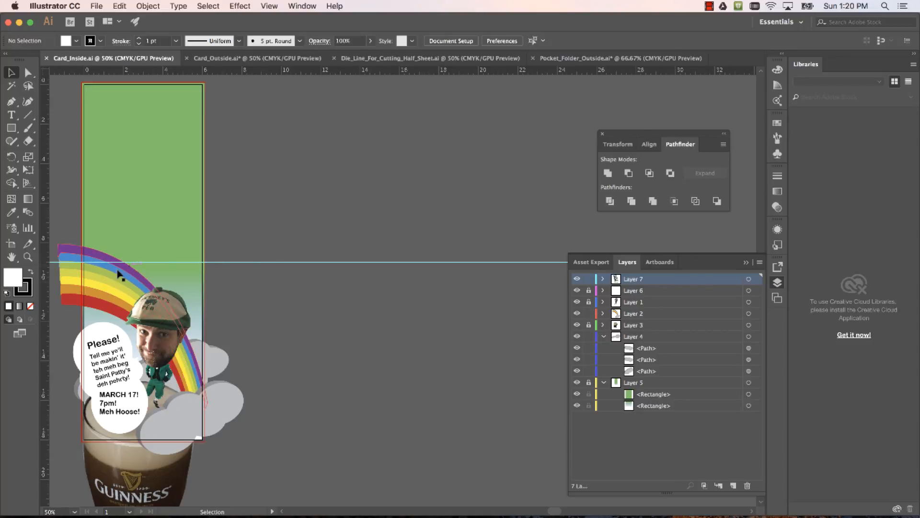
scroll(118, 274, down, 2)
scroll(117, 274, up, 5)
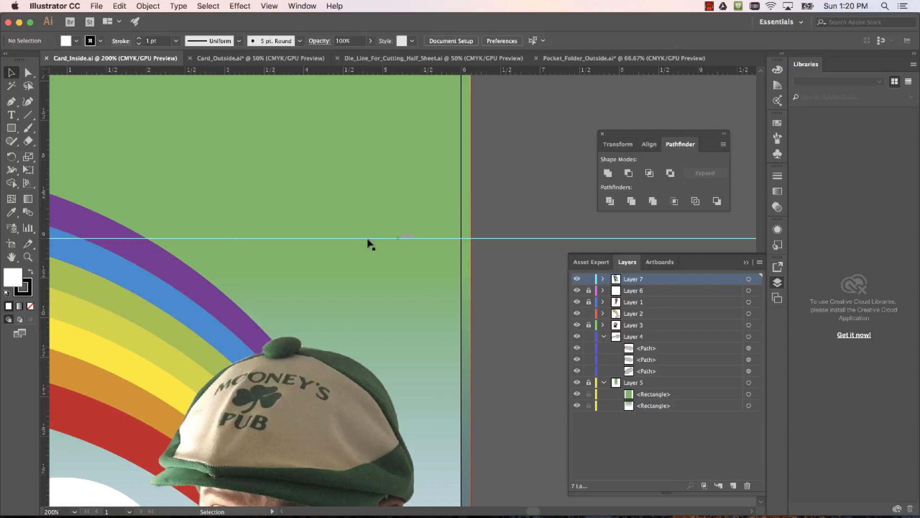
scroll(213, 283, down, 4)
scroll(213, 283, up, 2)
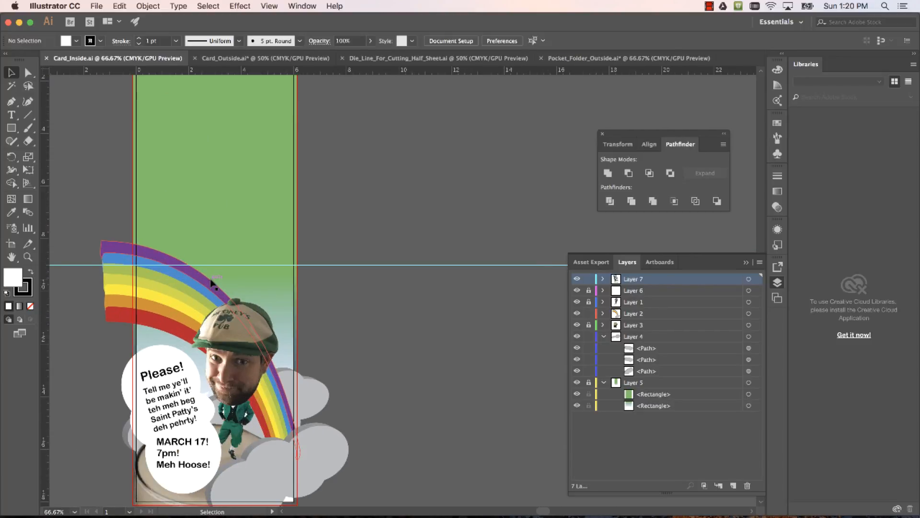
scroll(213, 282, down, 1)
Inspect the Card_Outside artwork, showing the Die_Line layer to view the head-shaped cut line and hiding it again
key(super+grave)
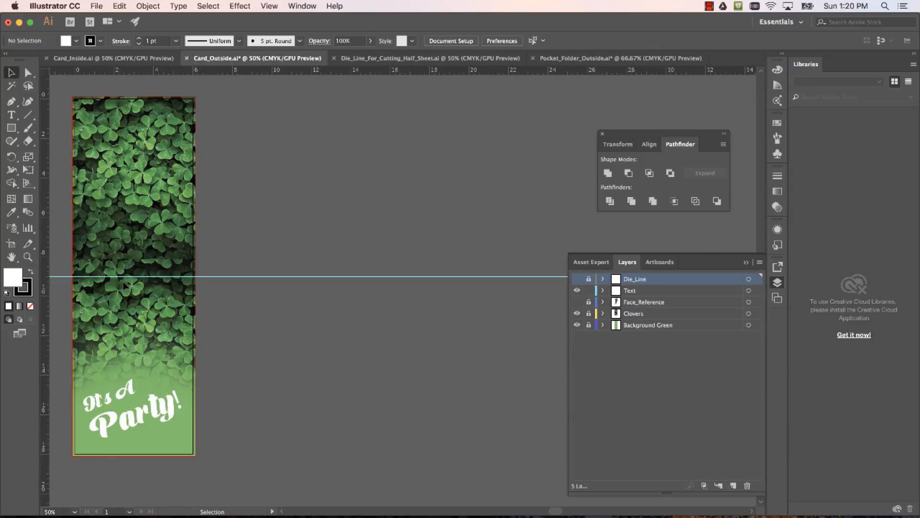
scroll(123, 283, down, 2)
scroll(124, 283, up, 3)
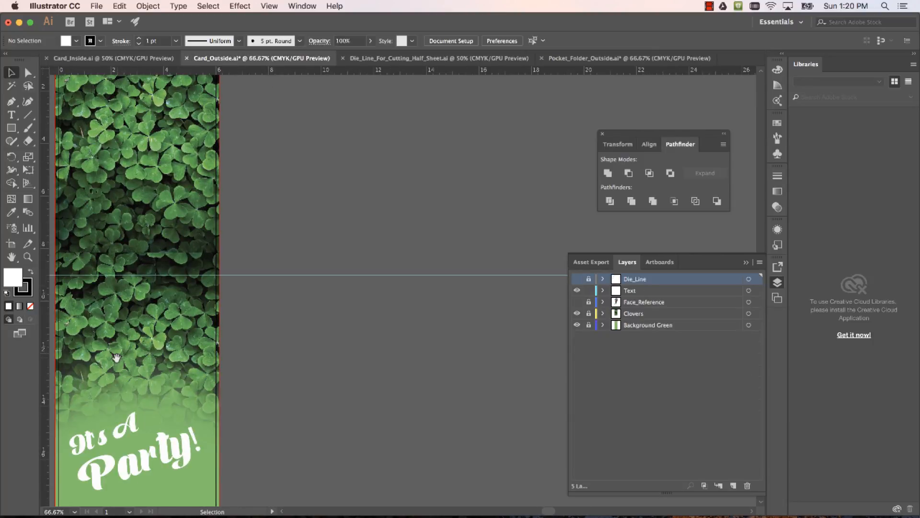
drag(125, 281, 333, 181)
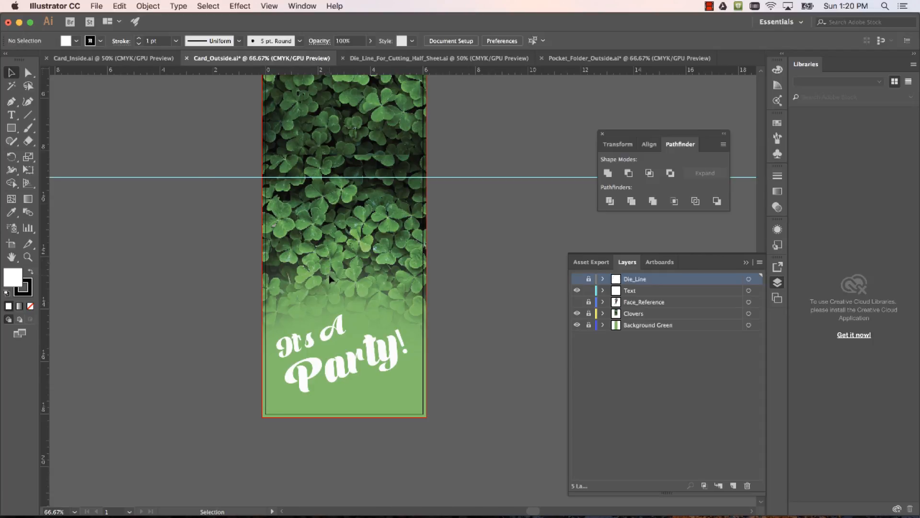
scroll(329, 275, down, 1)
scroll(329, 275, up, 2)
scroll(329, 275, down, 1)
click(576, 279)
scroll(387, 280, down, 2)
scroll(387, 280, up, 4)
scroll(387, 279, up, 2)
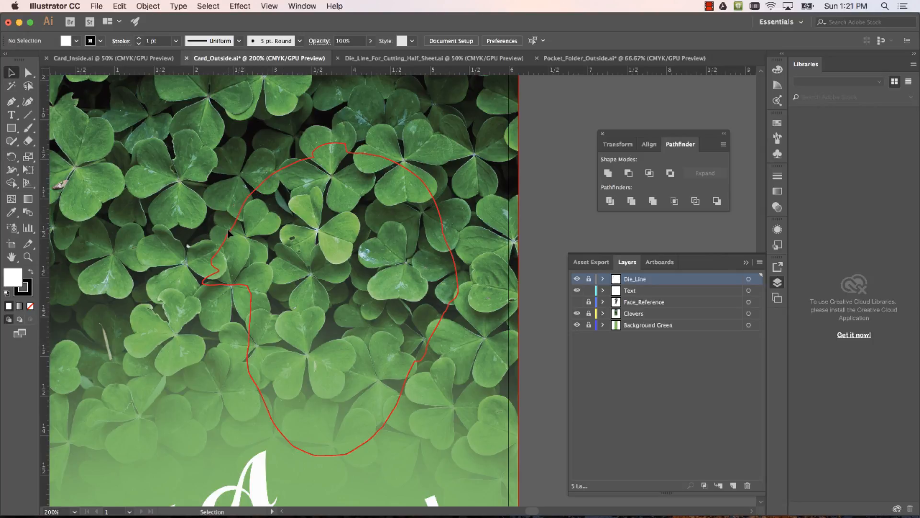
click(577, 279)
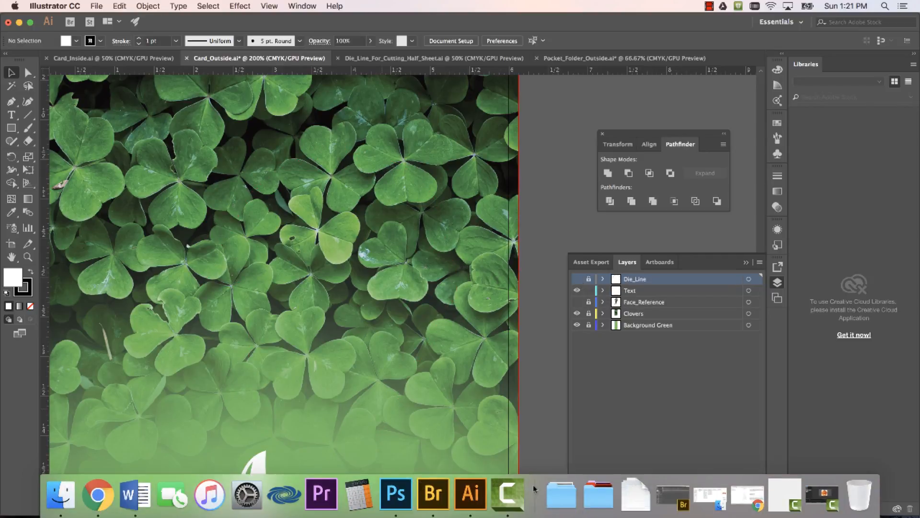
Switch to Photoshop and revert the selfie document to its Open history state, comparing Layer 0 with its mask disabled and enabled
click(407, 500)
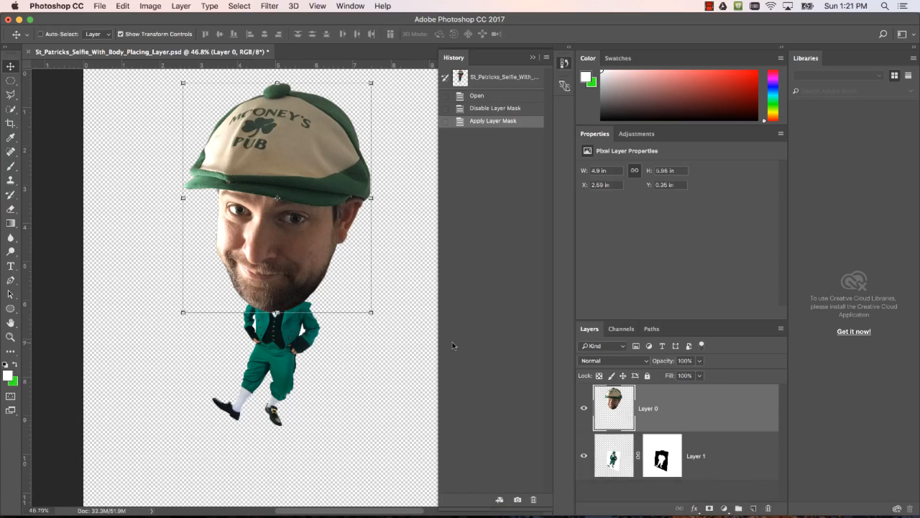
key(super+z)
key(super+z)
click(546, 57)
click(525, 42)
click(468, 110)
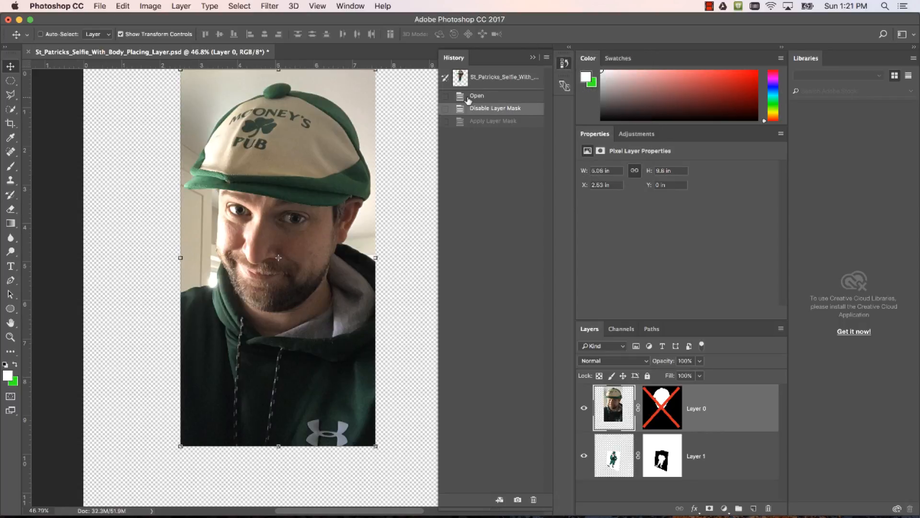
click(468, 97)
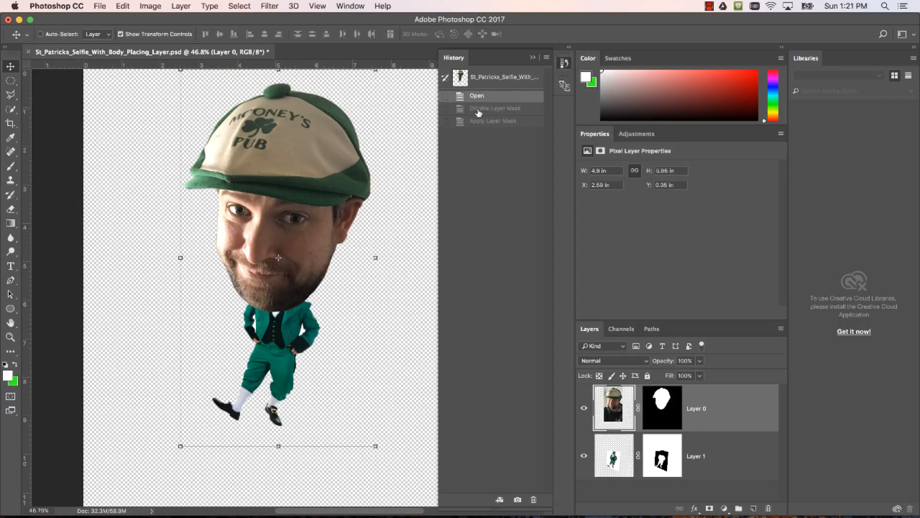
click(478, 110)
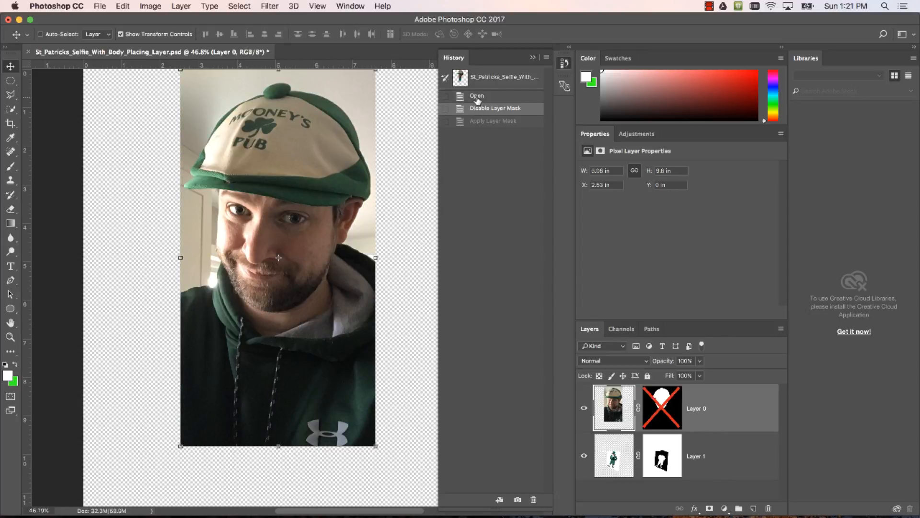
click(477, 98)
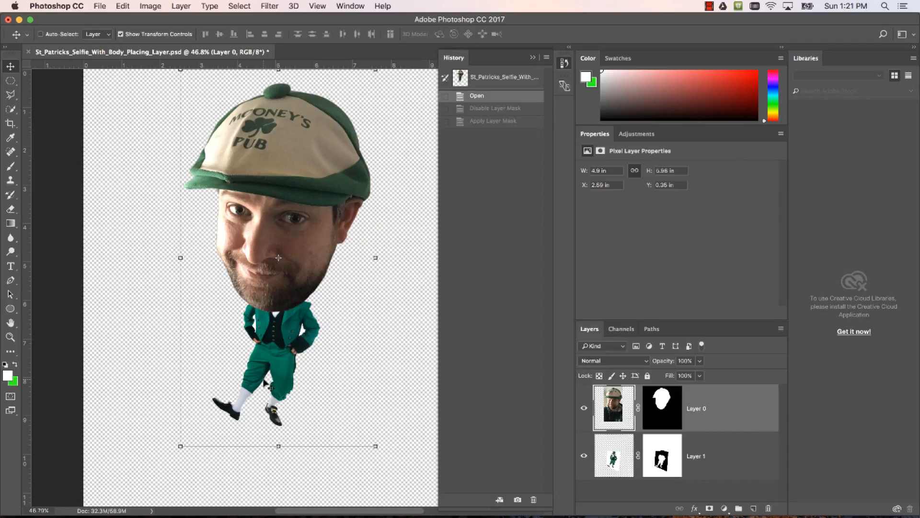
Switch back to Illustrator and examine the Card_Inside artwork, including the rainbow, glass, speech bubble and clouds extending past the artboard
click(18, 20)
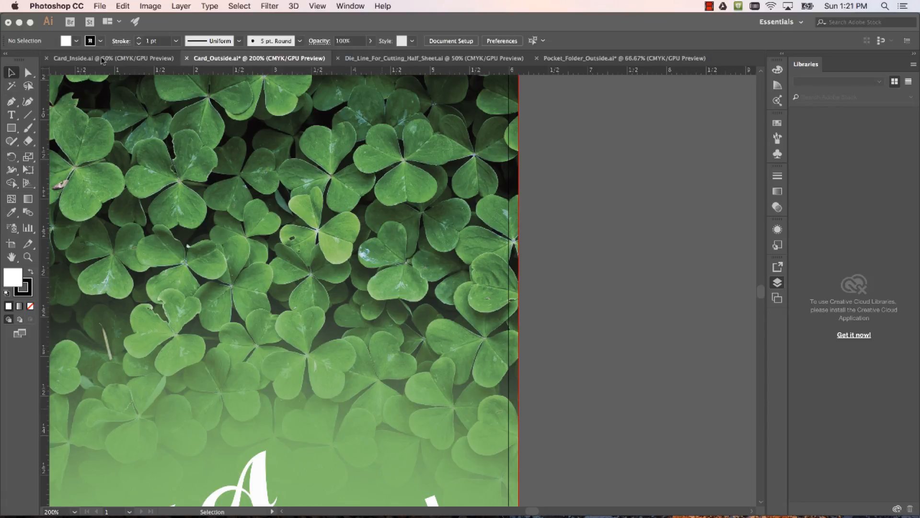
click(107, 60)
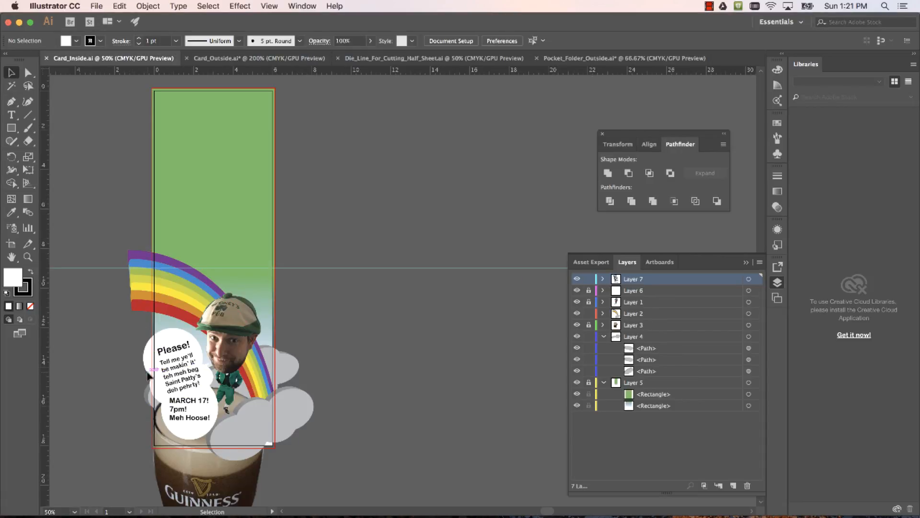
scroll(148, 374, up, 3)
drag(152, 375, 160, 237)
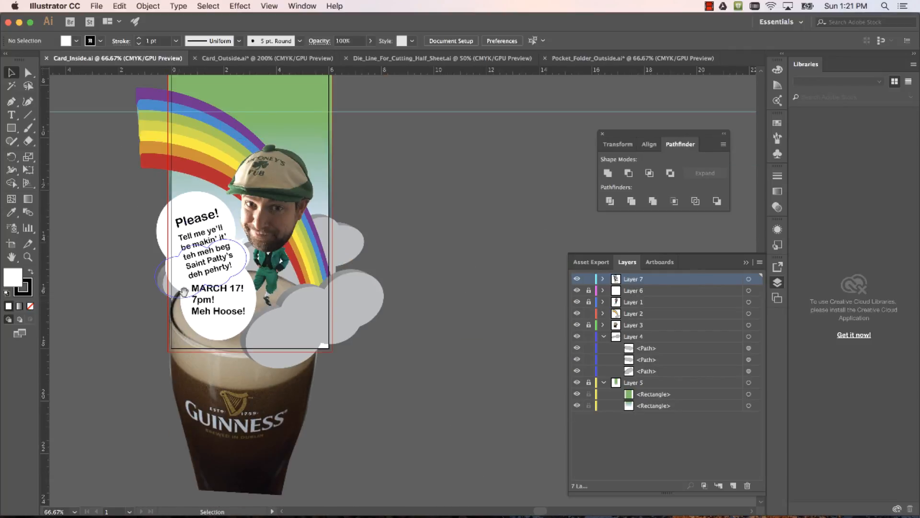
drag(184, 292, 195, 417)
scroll(195, 418, down, 1)
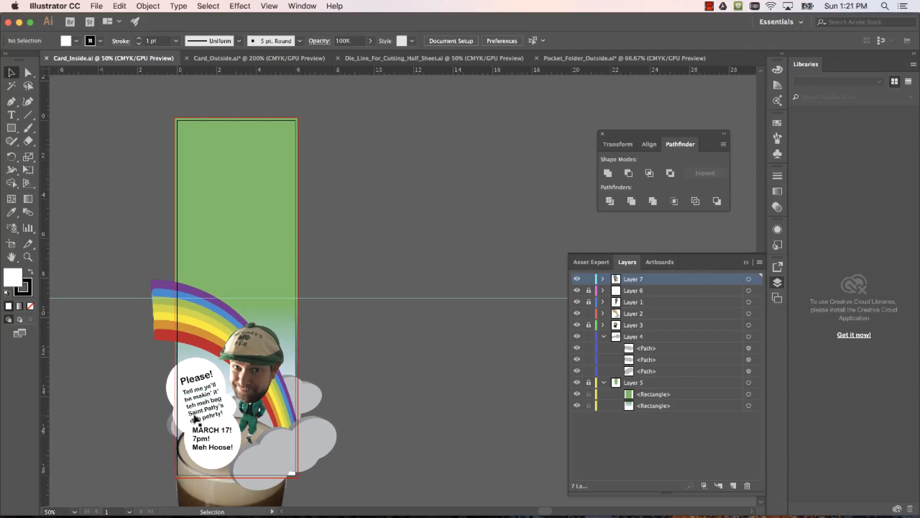
mouse_move(406, 503)
scroll(165, 475, down, 1)
scroll(165, 476, up, 3)
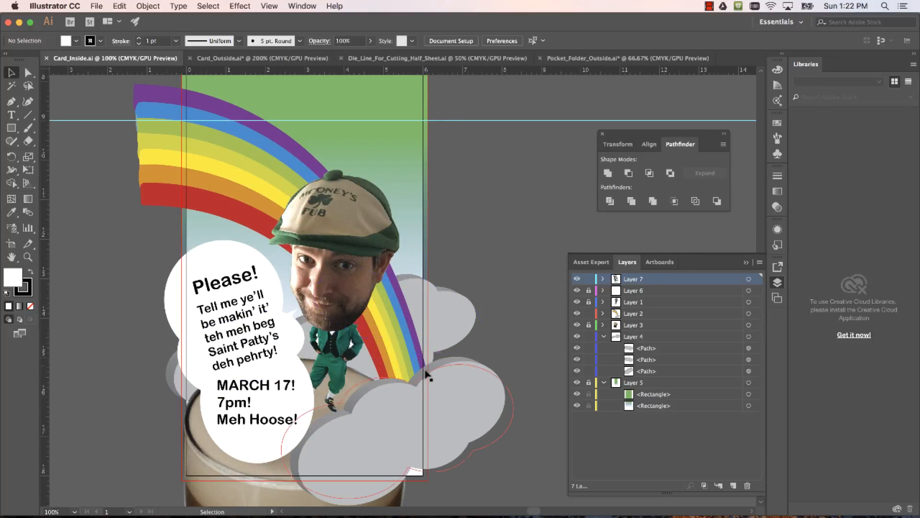
Start a new document and set its size to 6 inches wide by 18 inches high
click(96, 6)
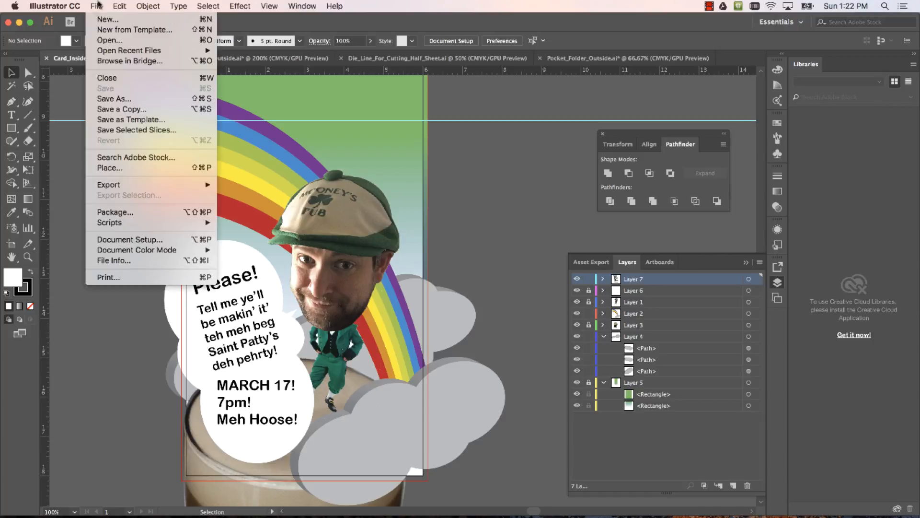
click(101, 24)
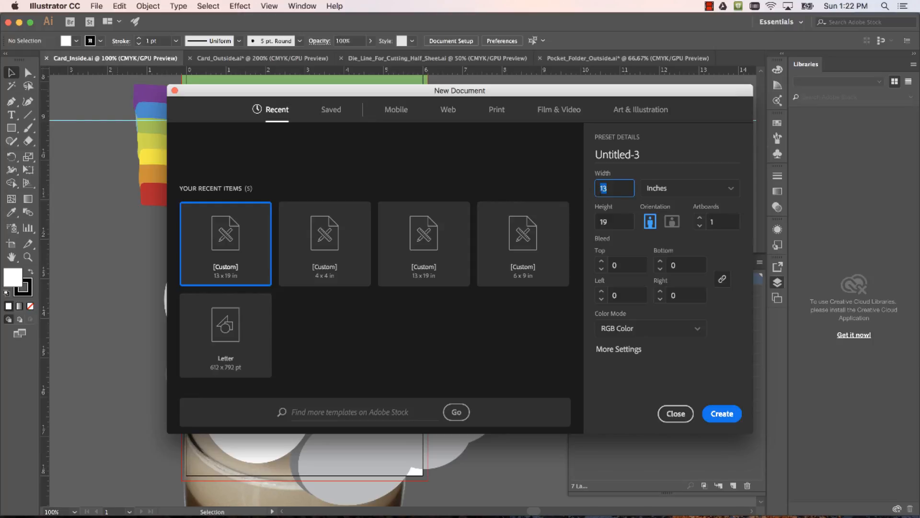
text(18)
click(595, 222)
click(591, 188)
key(Tab)
text(18)
click(590, 189)
text(6)
Set a 0.125-inch bleed on all sides and create the document
click(642, 242)
click(619, 265)
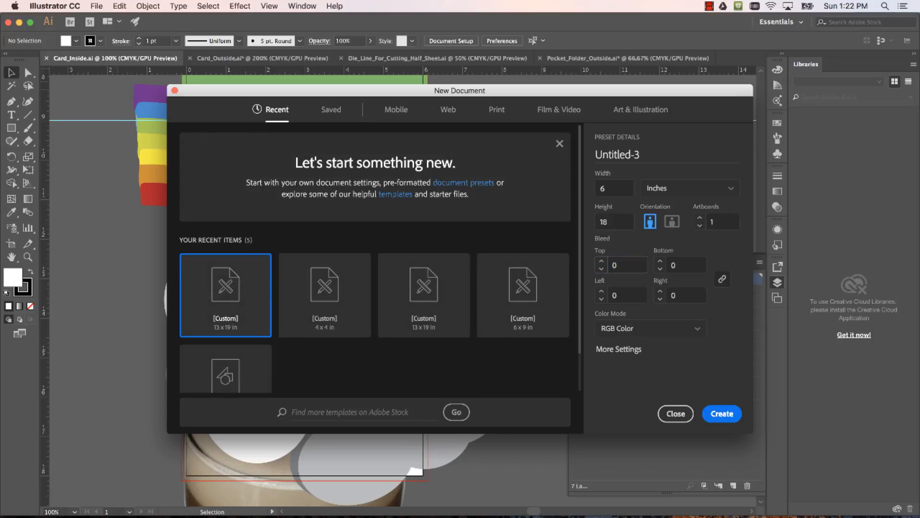
click(632, 262)
text(0.125)
key(Tab)
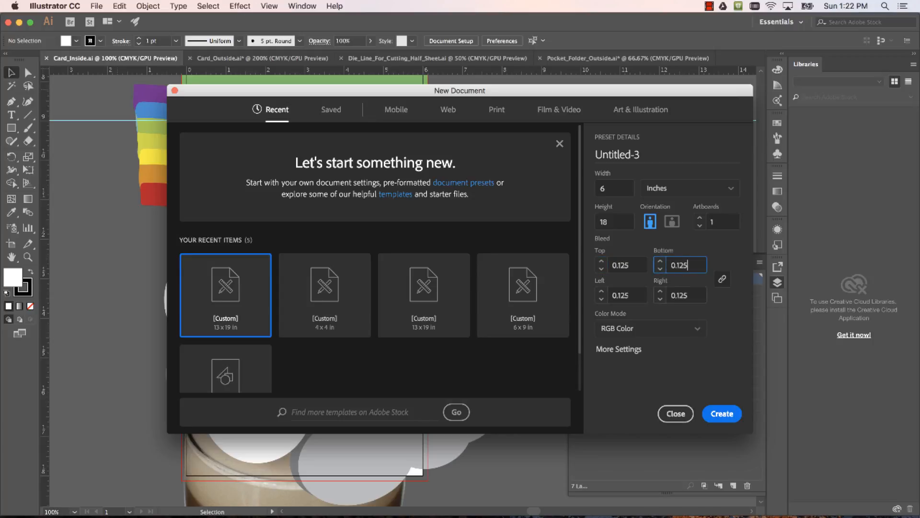
click(729, 416)
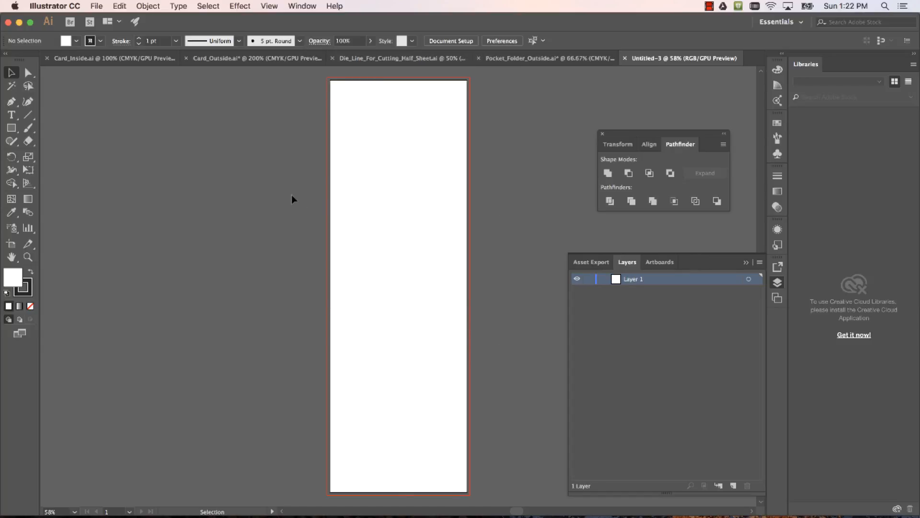
Show the rulers and place a horizontal guide across the artboard at about 8.25 in
click(268, 6)
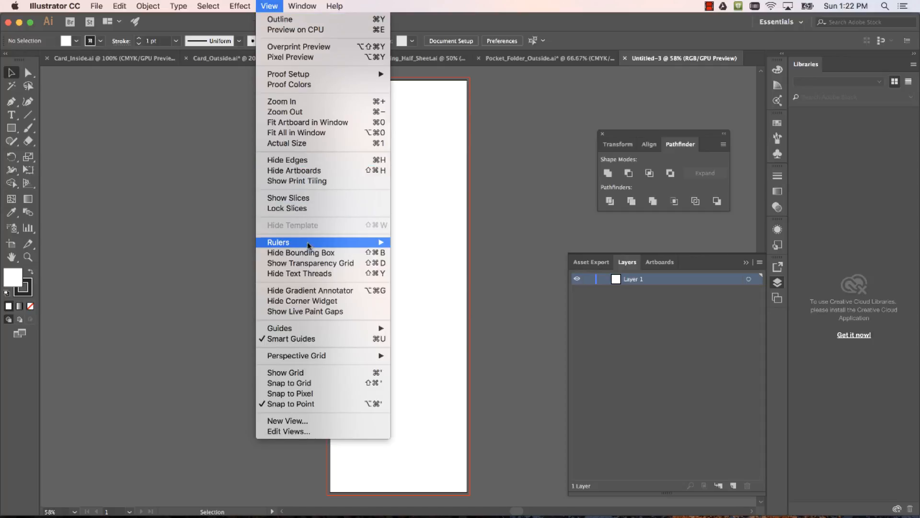
mouse_move(309, 242)
click(416, 242)
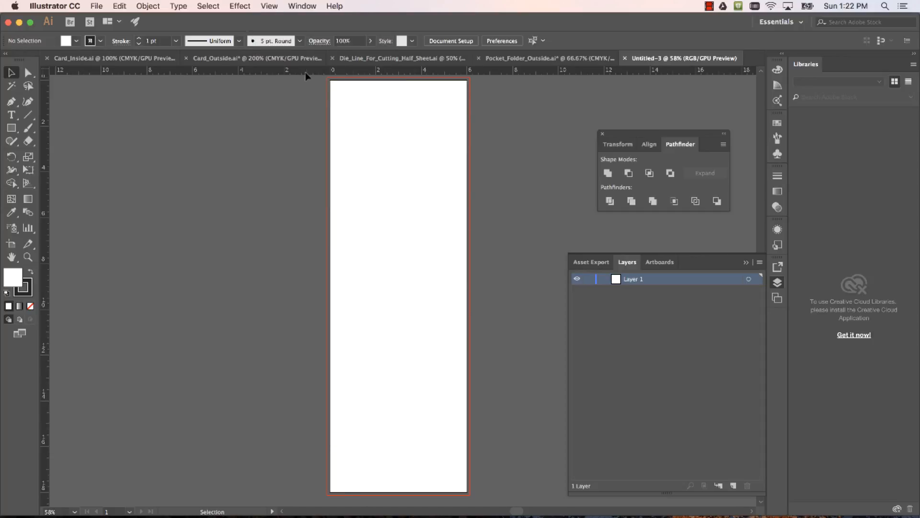
drag(306, 73, 306, 106)
drag(312, 289, 313, 279)
drag(311, 271, 312, 272)
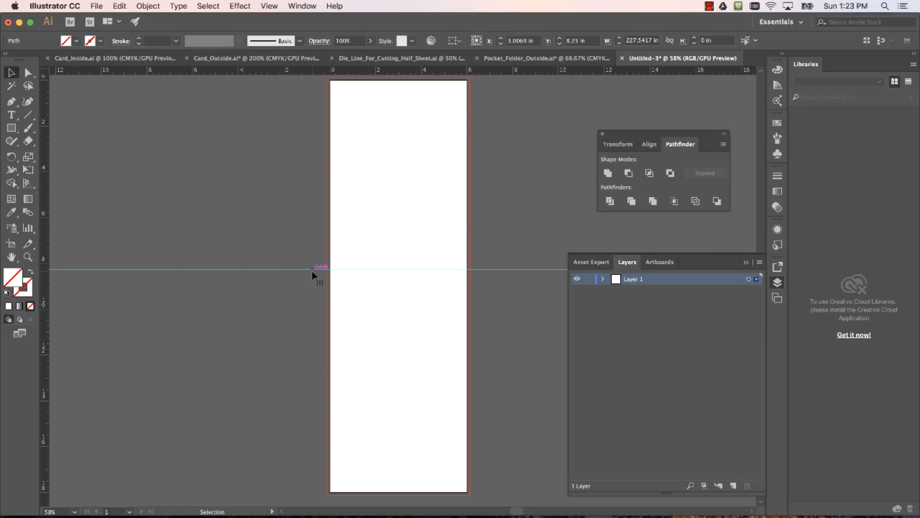
Set the horizontal guide's Y position to 9 in to mark the card's fold
click(304, 269)
drag(289, 269, 289, 273)
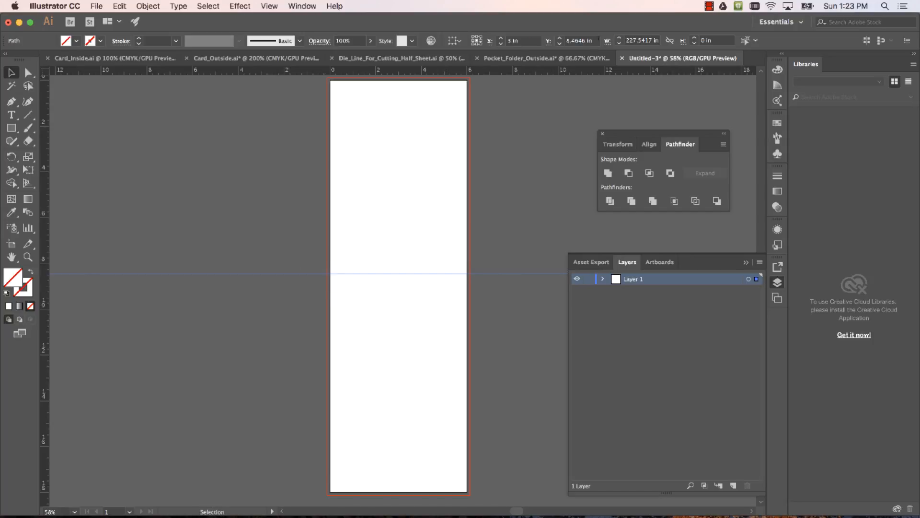
drag(596, 41, 551, 42)
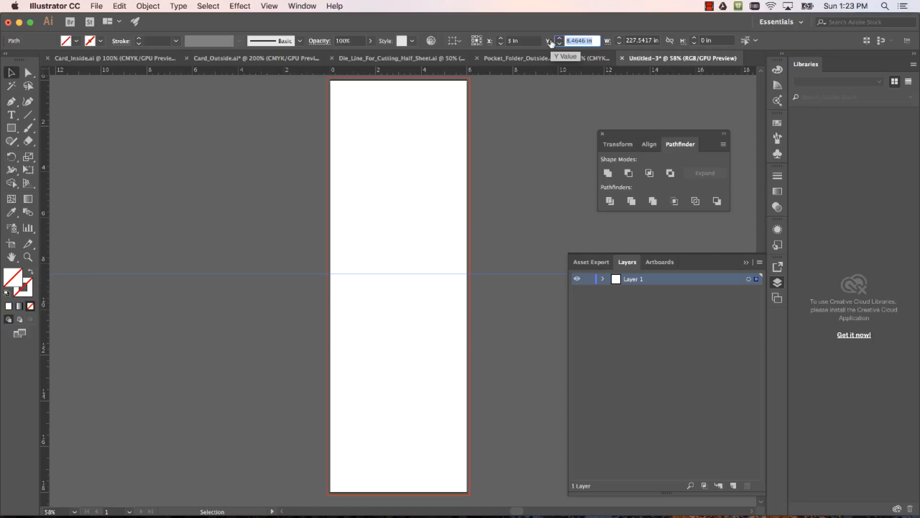
text(9)
key(Return)
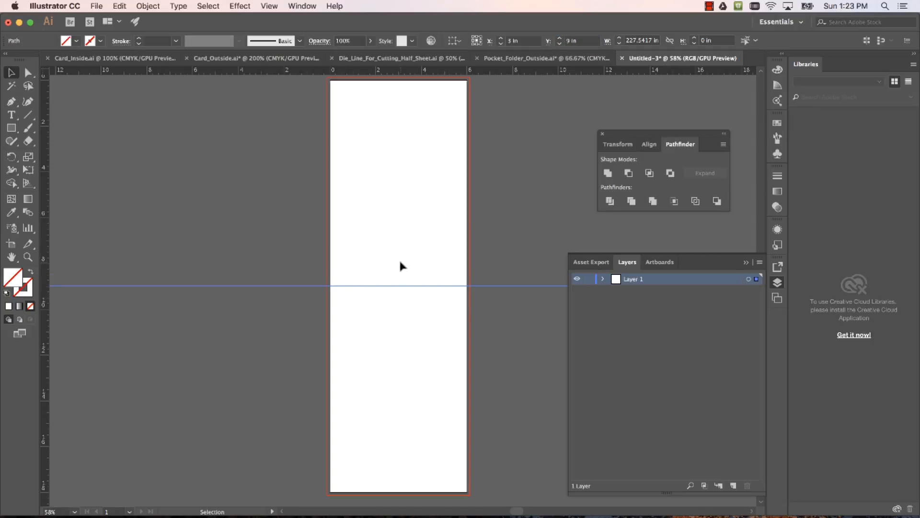
Check the fold guide on the new artboard and return to the Card_Inside document
scroll(400, 265, up, 3)
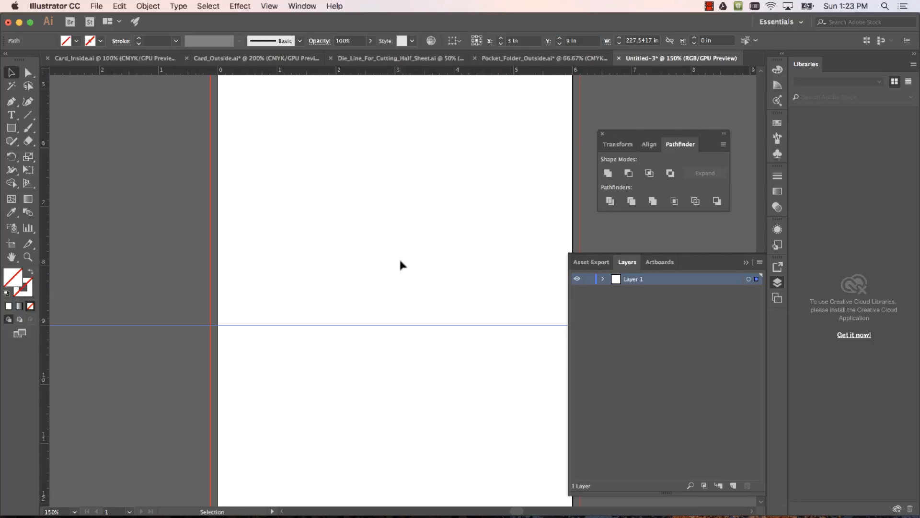
scroll(400, 262, down, 3)
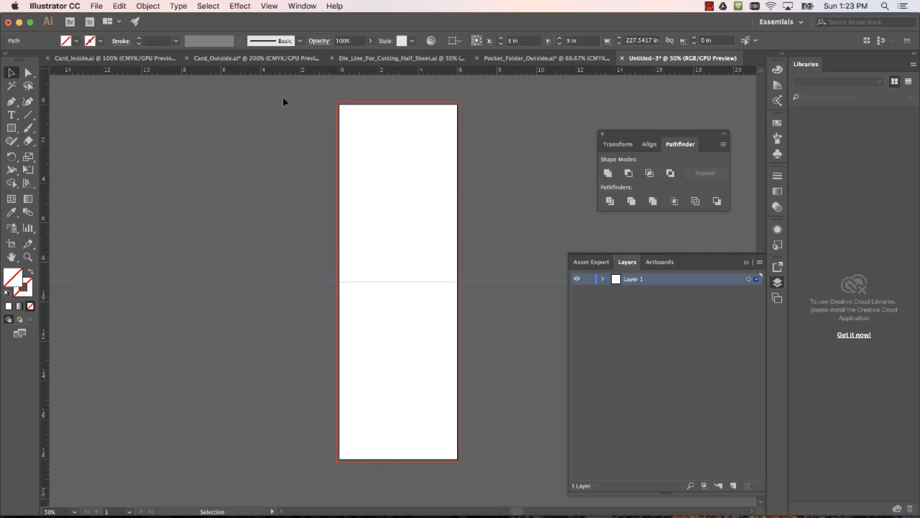
click(231, 58)
click(112, 58)
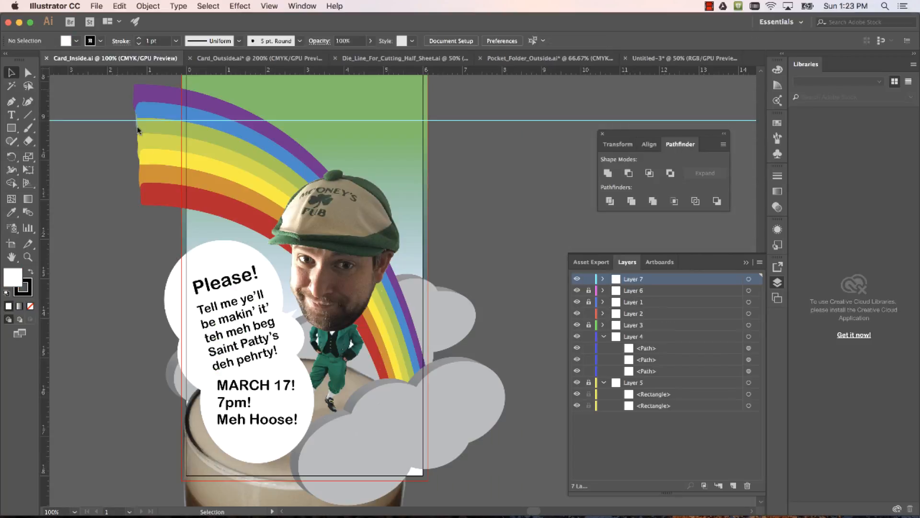
View the full Card_Inside artwork and switch to the Card_Outside document to inspect its front cover
scroll(166, 186, down, 2)
scroll(165, 186, up, 3)
scroll(165, 184, down, 4)
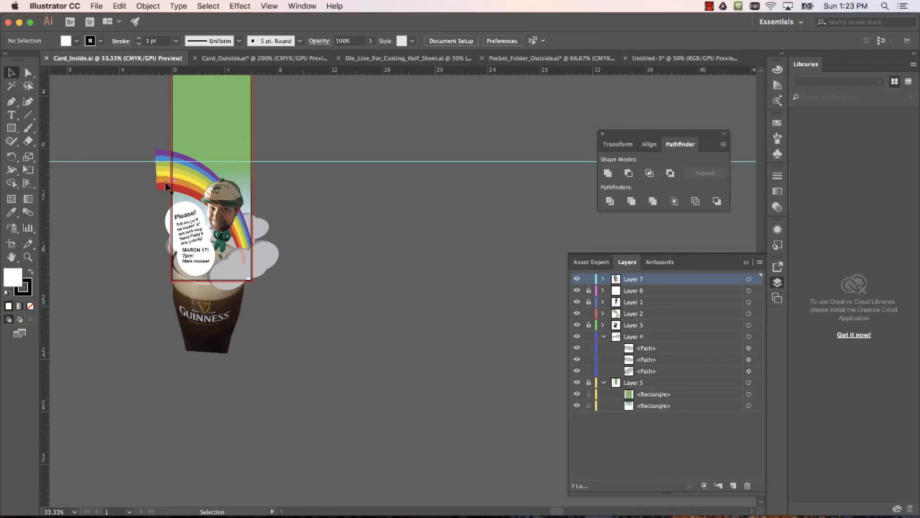
drag(194, 167, 226, 275)
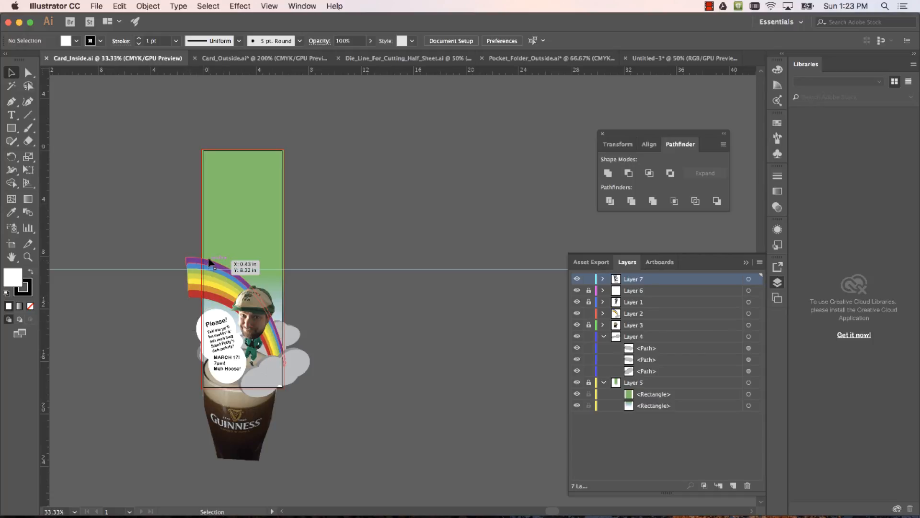
click(264, 58)
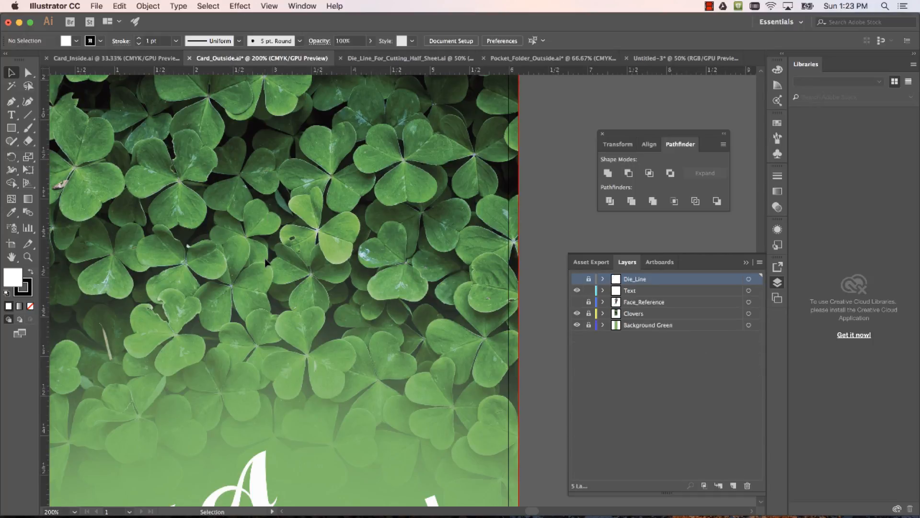
scroll(272, 291, down, 3)
drag(272, 291, 296, 279)
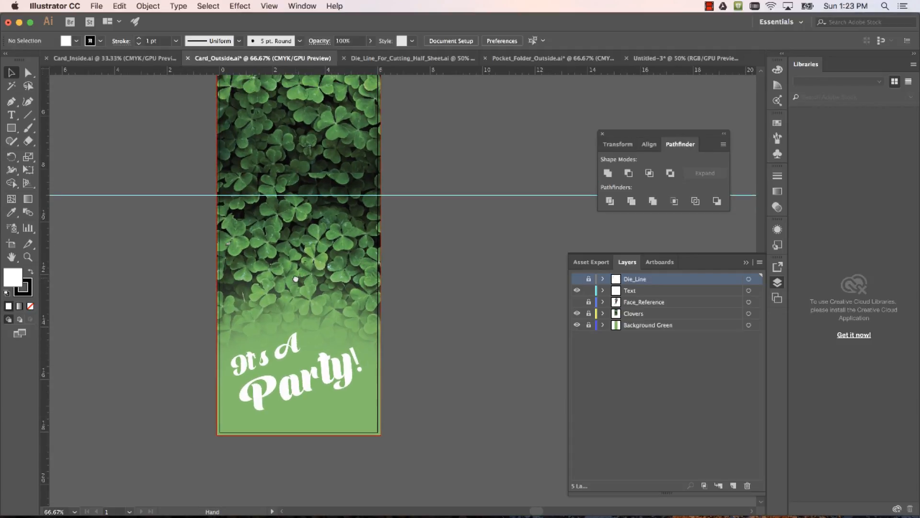
Show the Face_Reference layer over the clover cover artwork
click(611, 382)
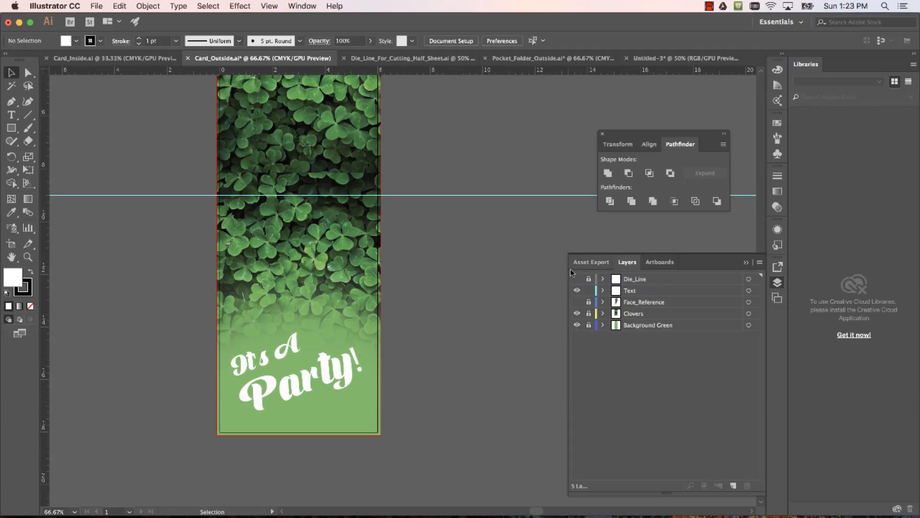
click(577, 302)
click(578, 303)
click(578, 302)
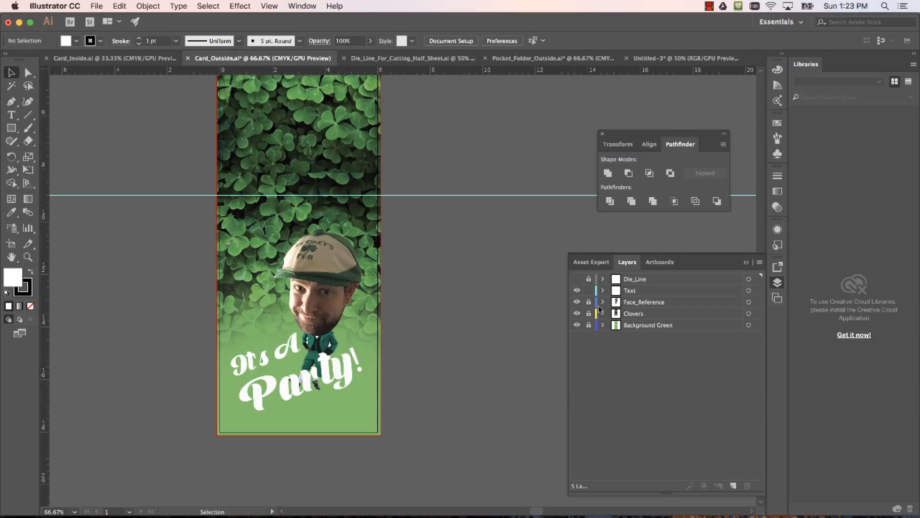
Set the layer list's row size to Large and select the Face_Reference layer
click(759, 262)
click(800, 503)
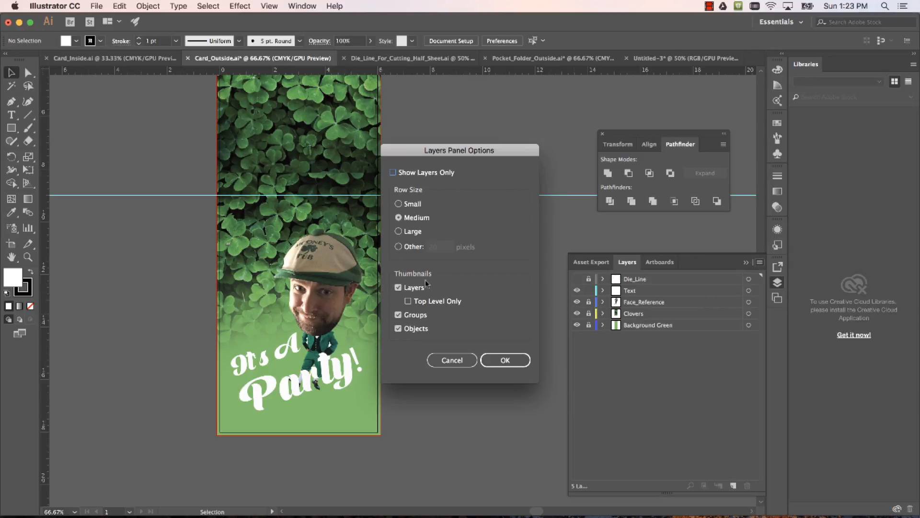
click(398, 247)
click(398, 231)
click(504, 359)
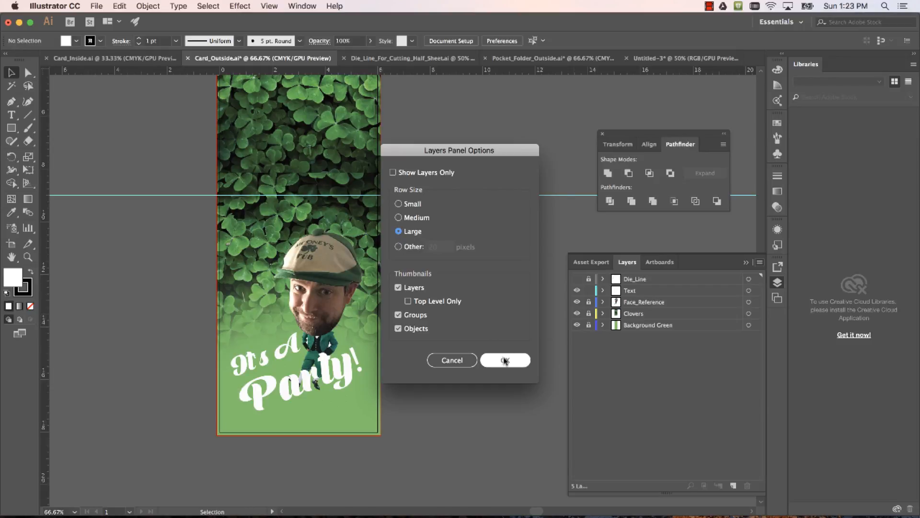
click(637, 320)
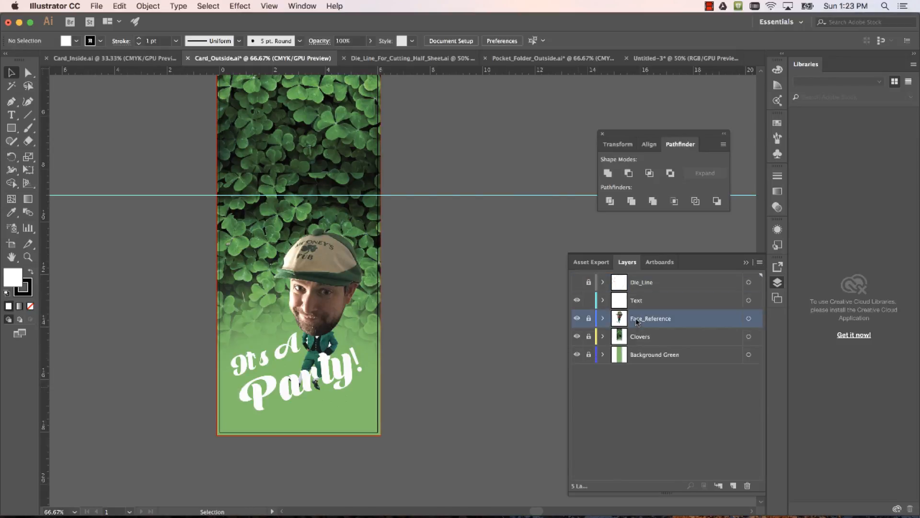
Show the Die_Line layer, hide the Face_Reference layer and examine the red head-shaped outline over the clovers
click(577, 319)
click(576, 319)
click(577, 283)
click(577, 319)
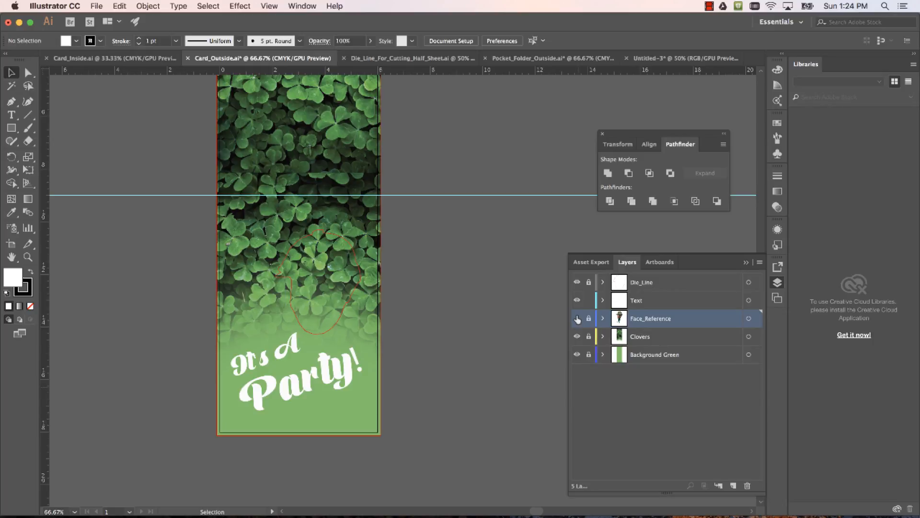
scroll(317, 307, down, 3)
scroll(317, 306, up, 7)
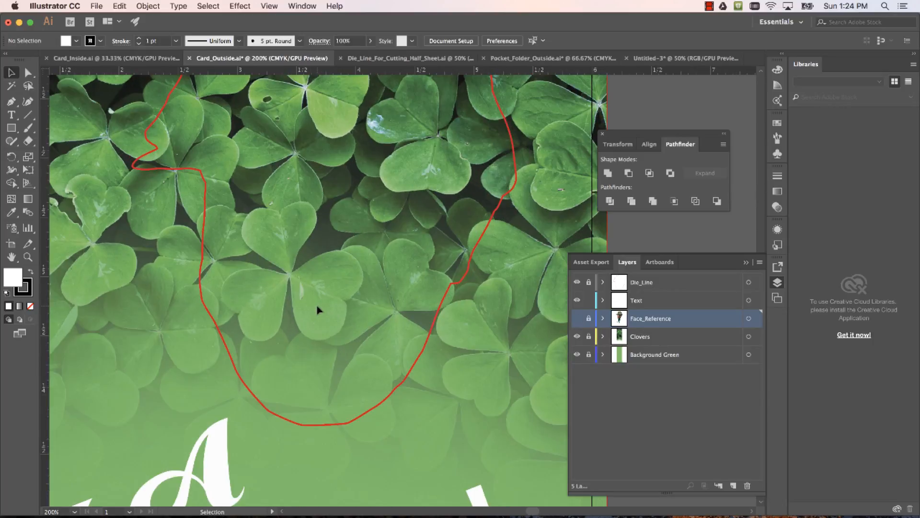
scroll(318, 307, down, 1)
drag(331, 288, 349, 351)
scroll(349, 332, up, 1)
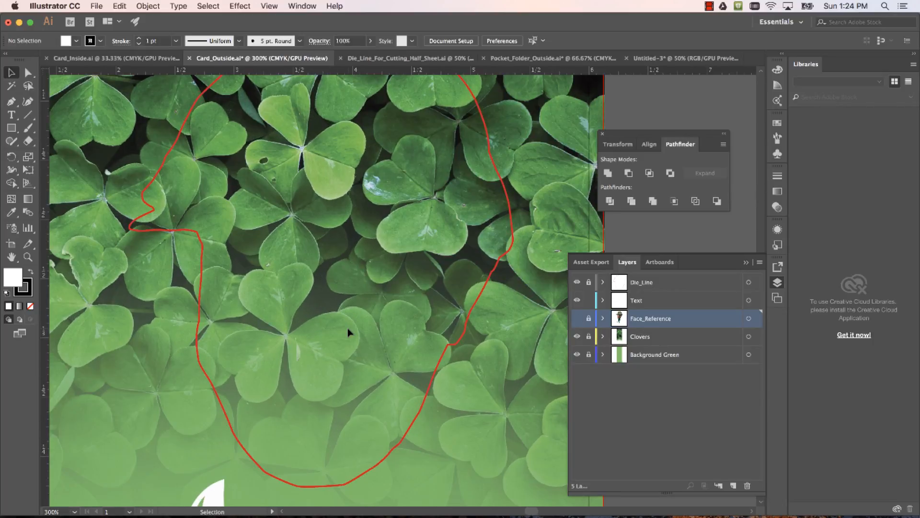
drag(312, 285, 330, 348)
scroll(330, 349, down, 1)
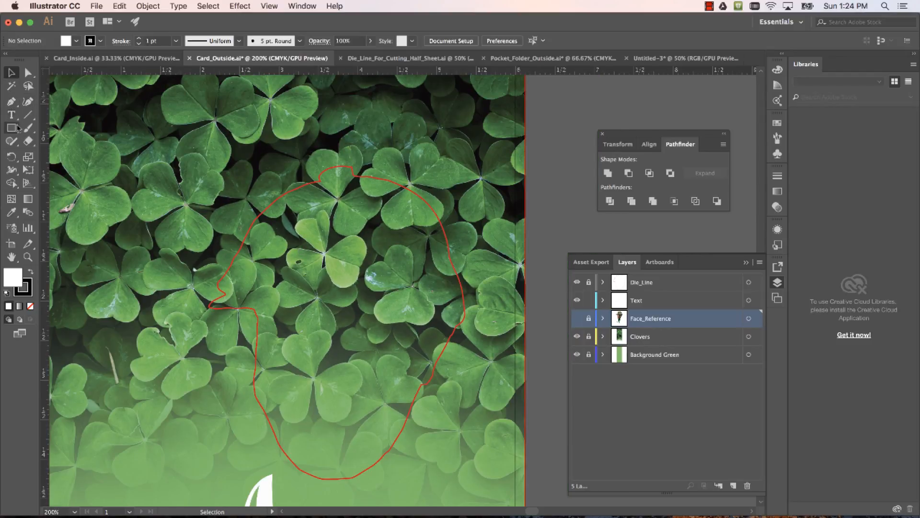
Activate the Pen tool and show Face_Reference together with Die_Line to compare the red outline with the head's edges
click(28, 115)
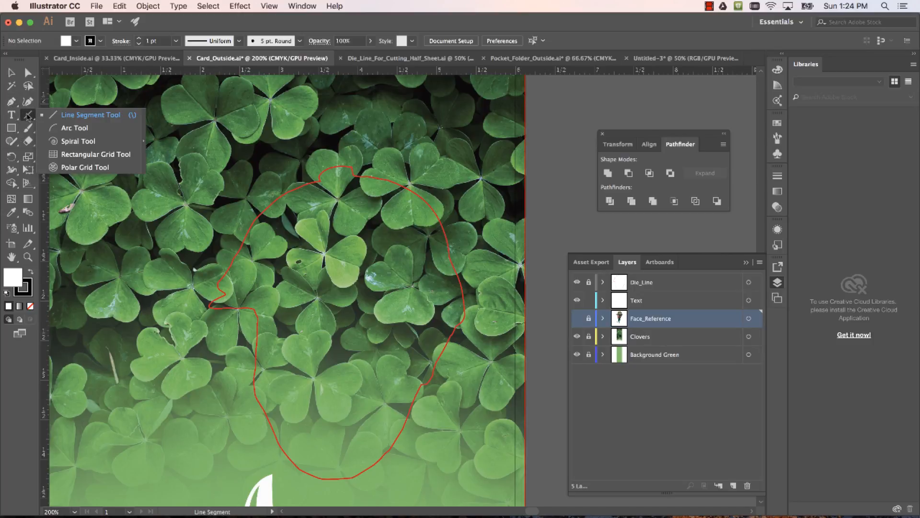
click(10, 103)
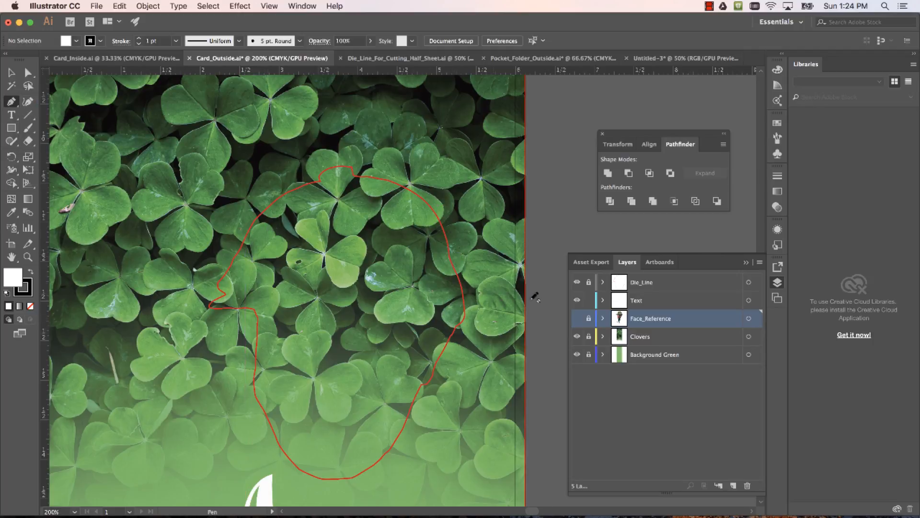
click(577, 283)
click(577, 319)
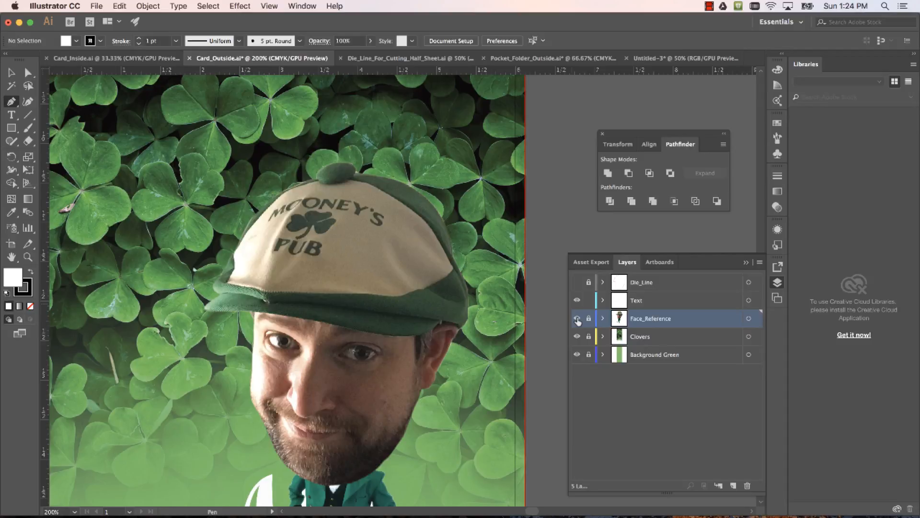
click(576, 283)
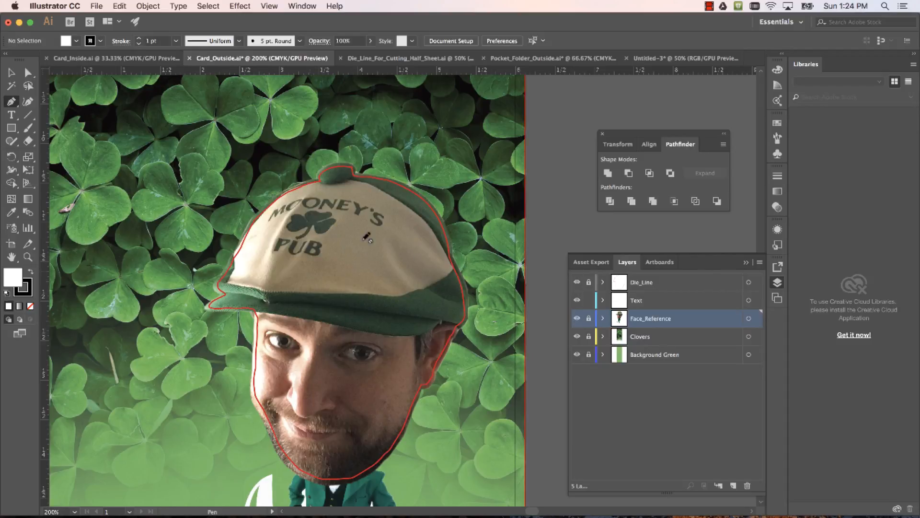
scroll(381, 220, down, 3)
scroll(381, 220, up, 4)
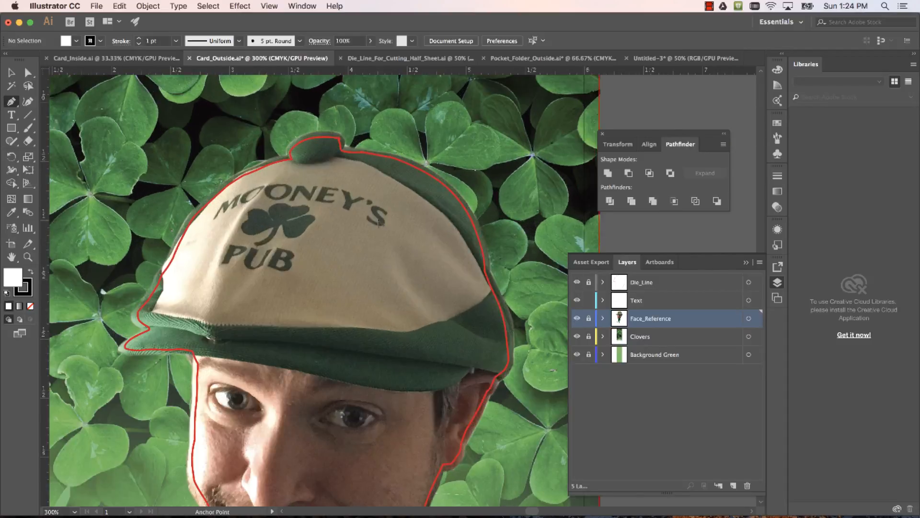
scroll(381, 220, up, 3)
scroll(384, 207, up, 2)
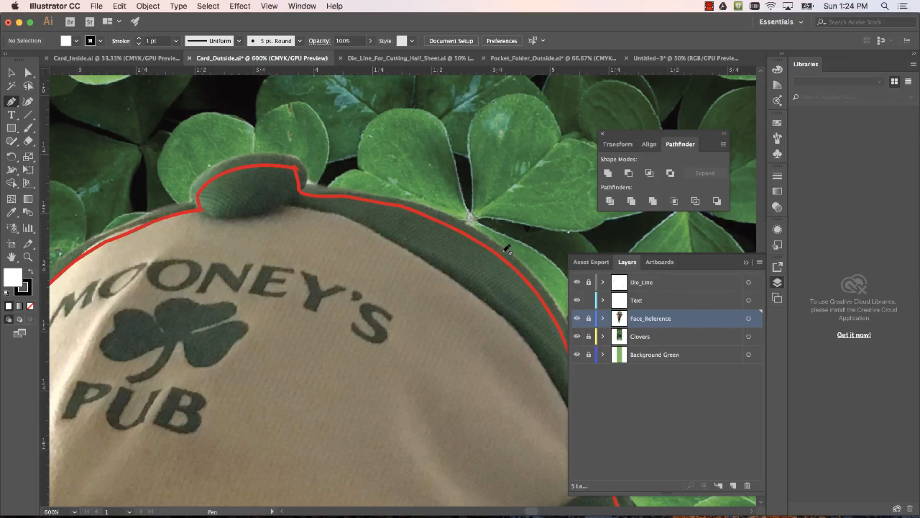
Hide the Face_Reference layer and toggle the Die_Line layer's visibility to check the outline's position on the cover
click(577, 318)
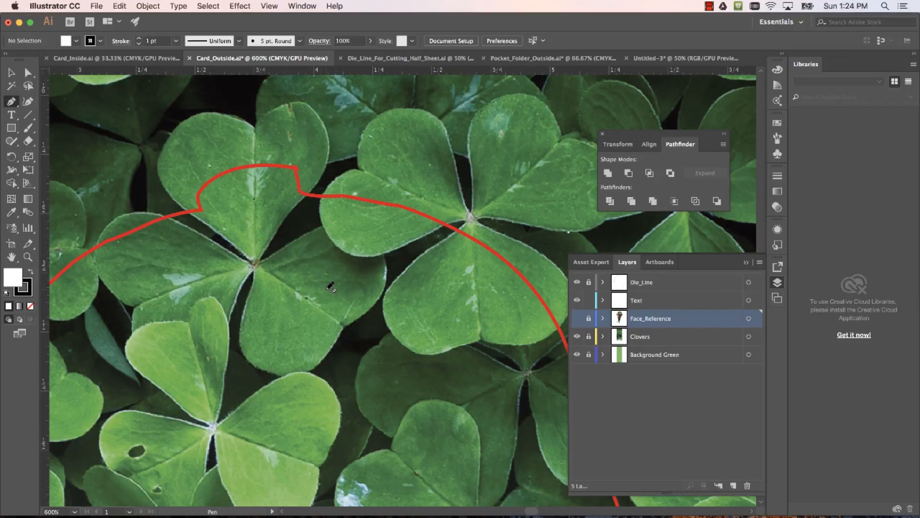
scroll(329, 292, down, 4)
scroll(328, 292, down, 3)
scroll(333, 283, up, 2)
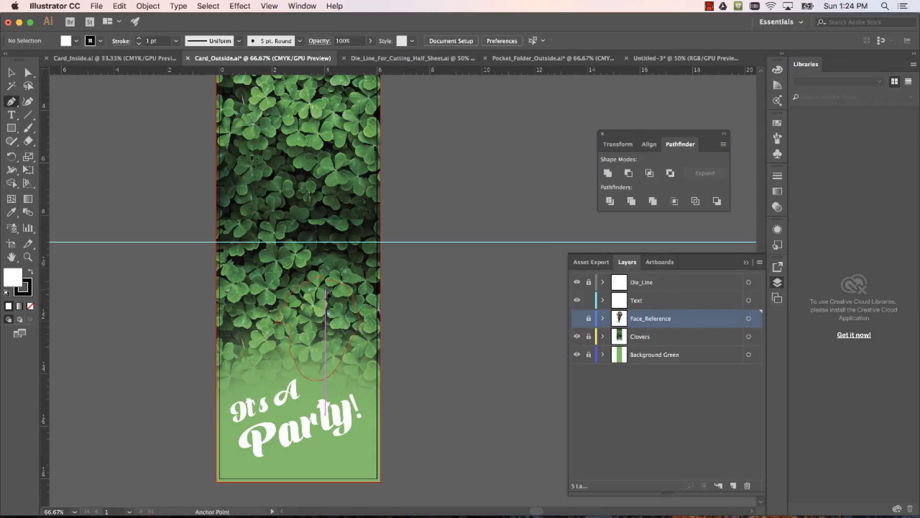
click(577, 283)
click(576, 284)
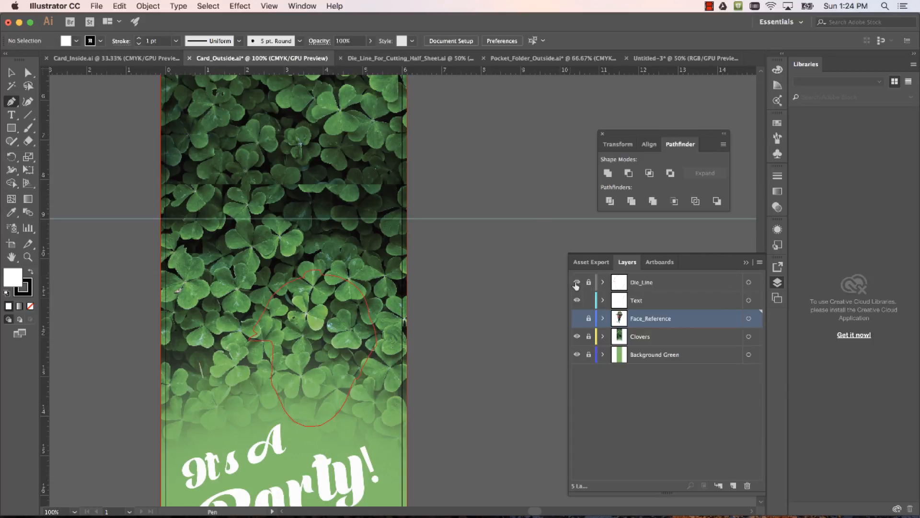
scroll(490, 312, down, 4)
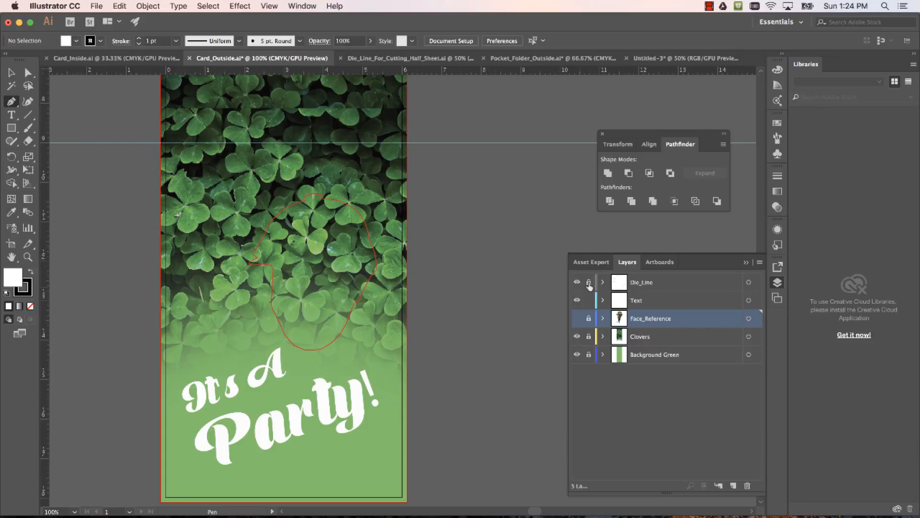
Unlock the Die_Line layer and select the red head outline on the cover
click(652, 283)
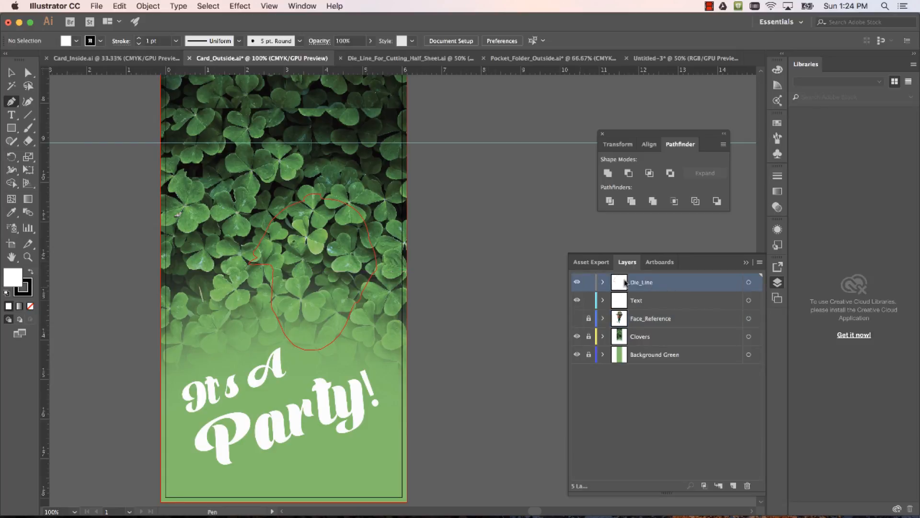
key(v)
click(364, 290)
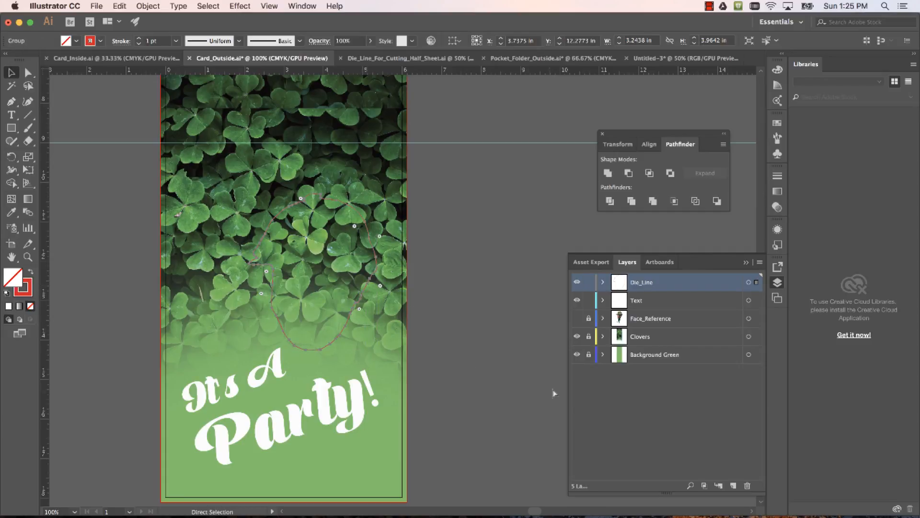
Add a new layer above Die_Line and try to paste a copy of the head outline into it
click(734, 486)
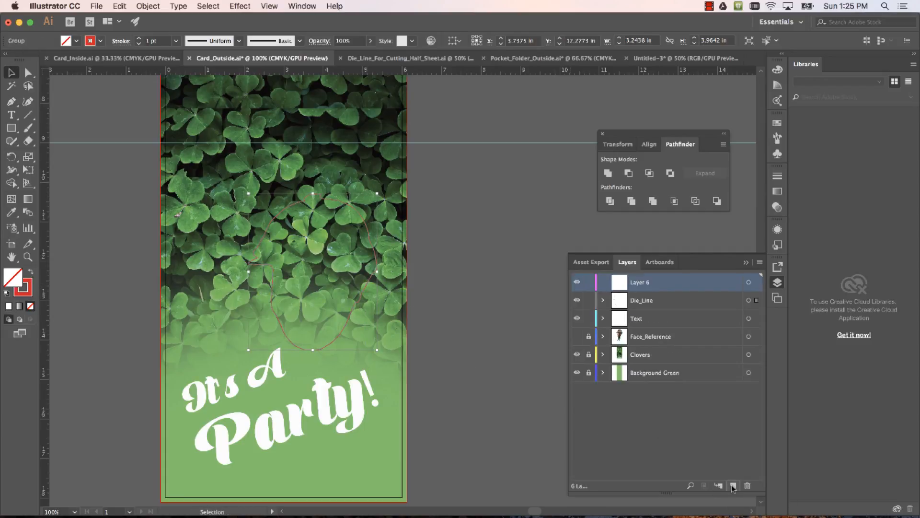
key(super+v)
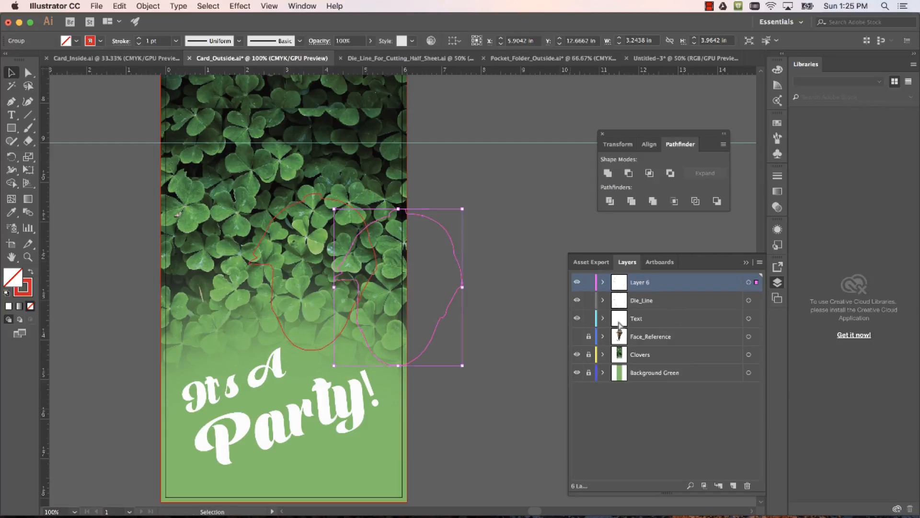
key(super+z)
click(620, 286)
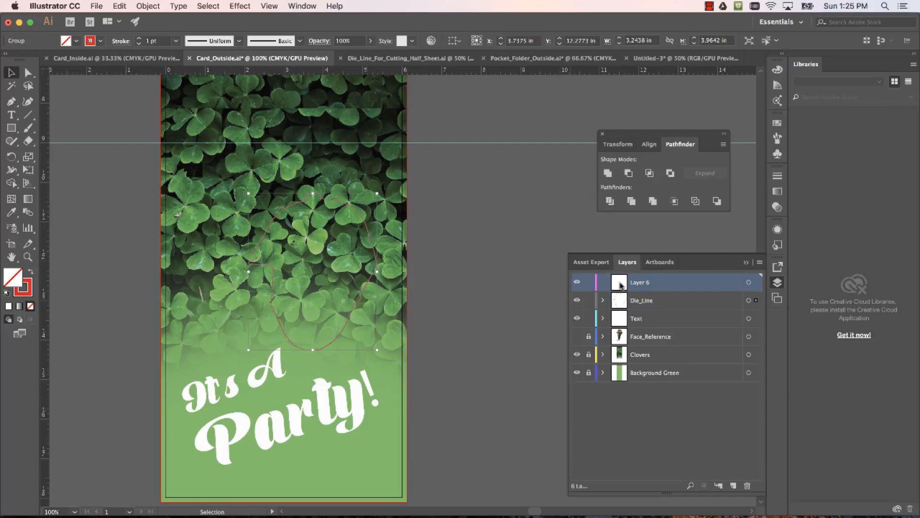
key(super+f)
click(620, 285)
click(637, 398)
Try a black (000000) stroke on the head outline, inspect it against the clovers and undo the colour change
scroll(319, 336, down, 2)
scroll(320, 335, up, 4)
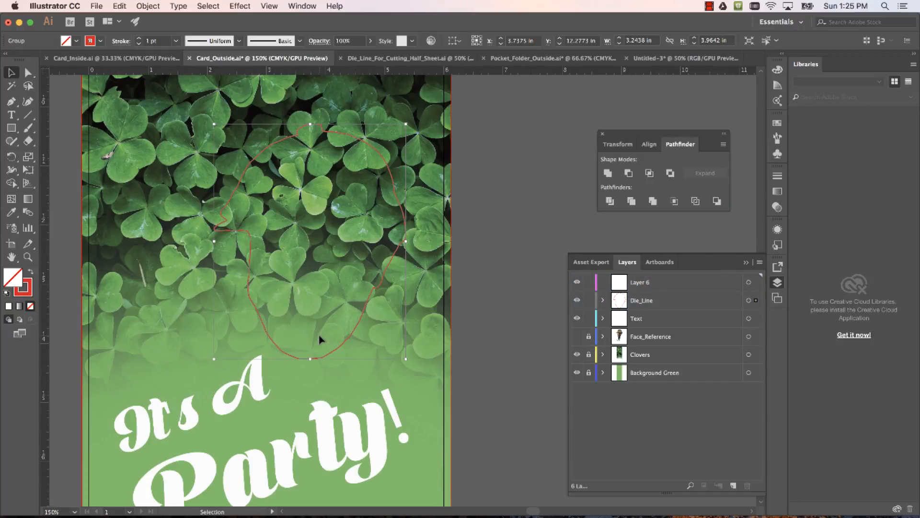
drag(319, 298, 323, 340)
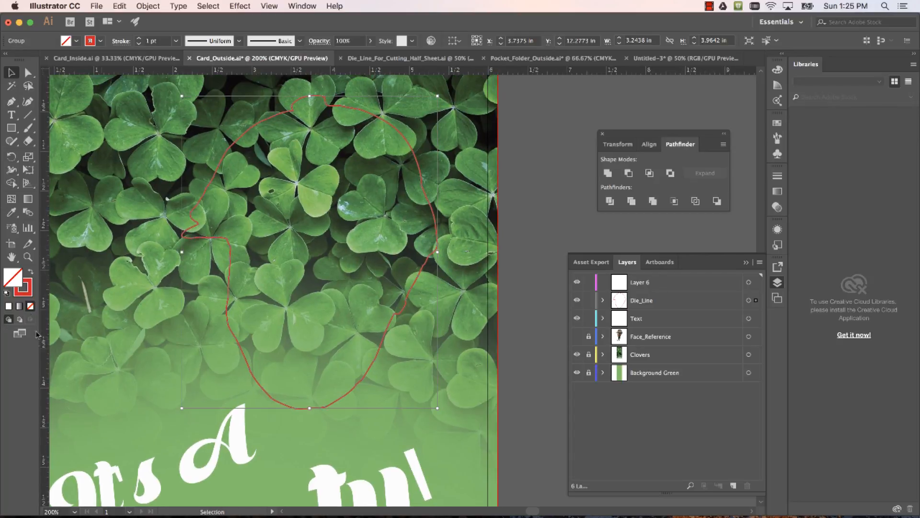
double_click(22, 288)
drag(303, 269, 215, 315)
click(498, 172)
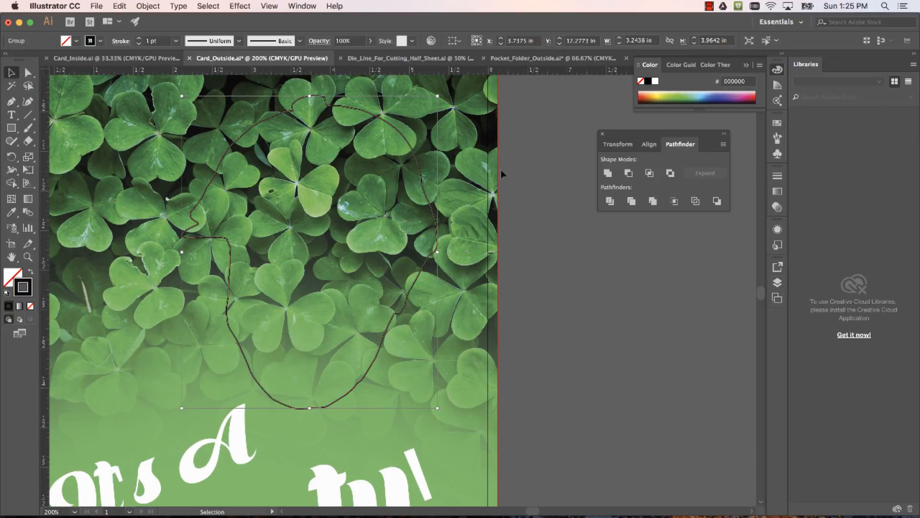
click(406, 392)
scroll(355, 383, down, 1)
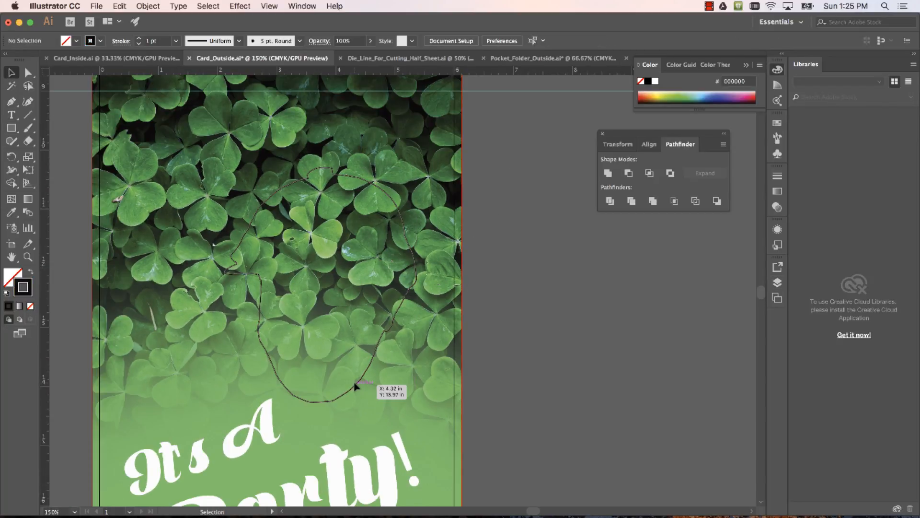
scroll(356, 384, up, 2)
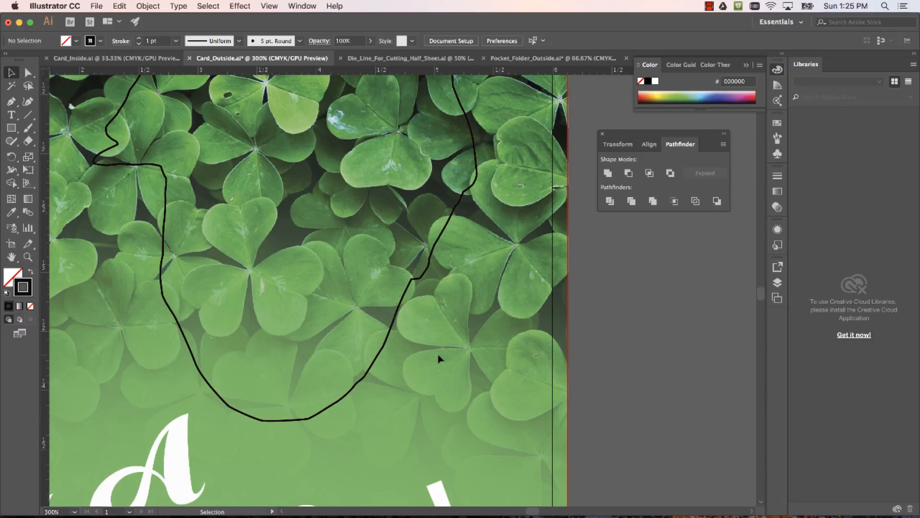
scroll(437, 360, down, 3)
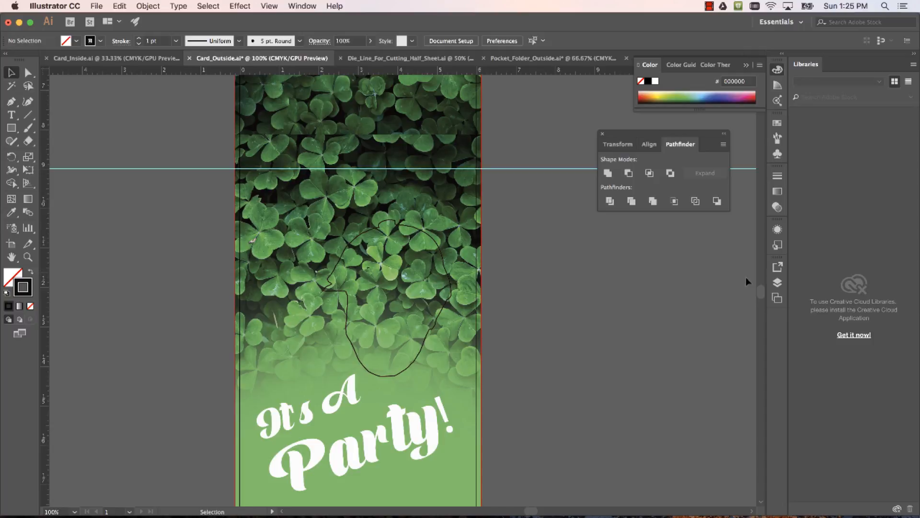
click(778, 282)
key(super+z)
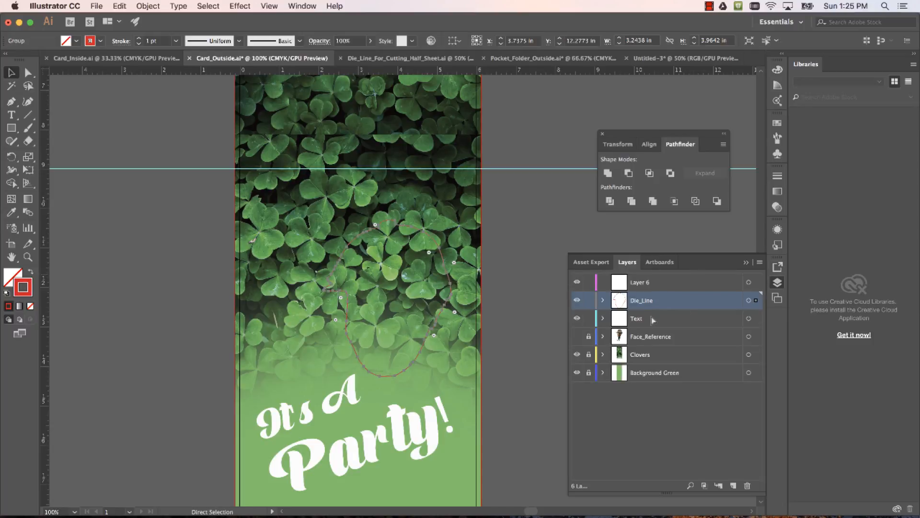
Deselect the head outline and hide the Die_Line layer
click(656, 403)
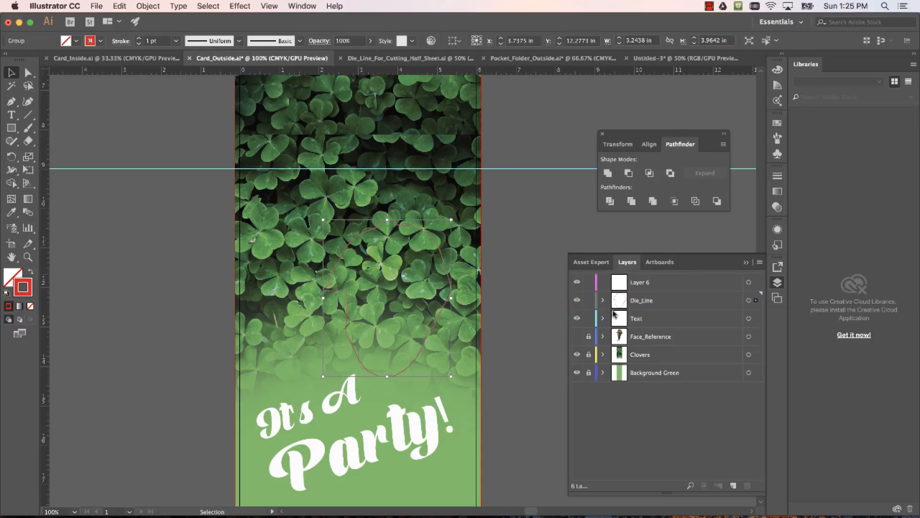
click(578, 300)
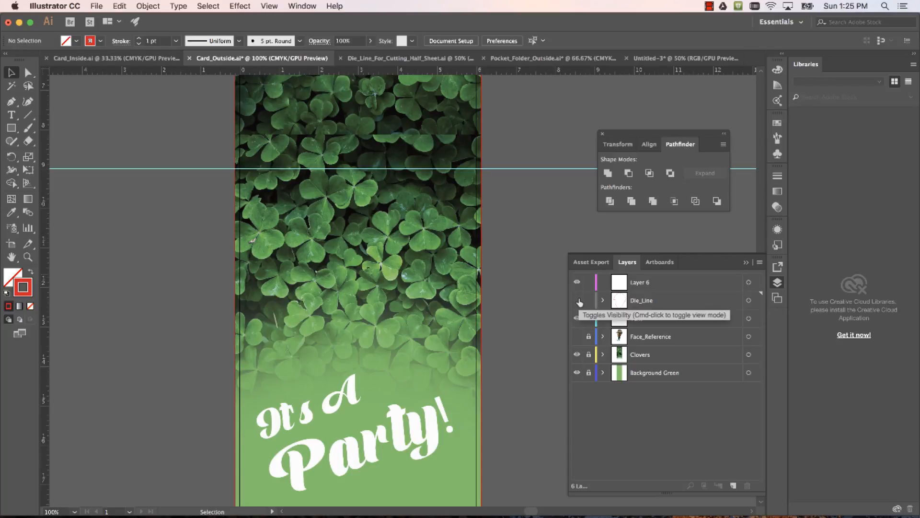